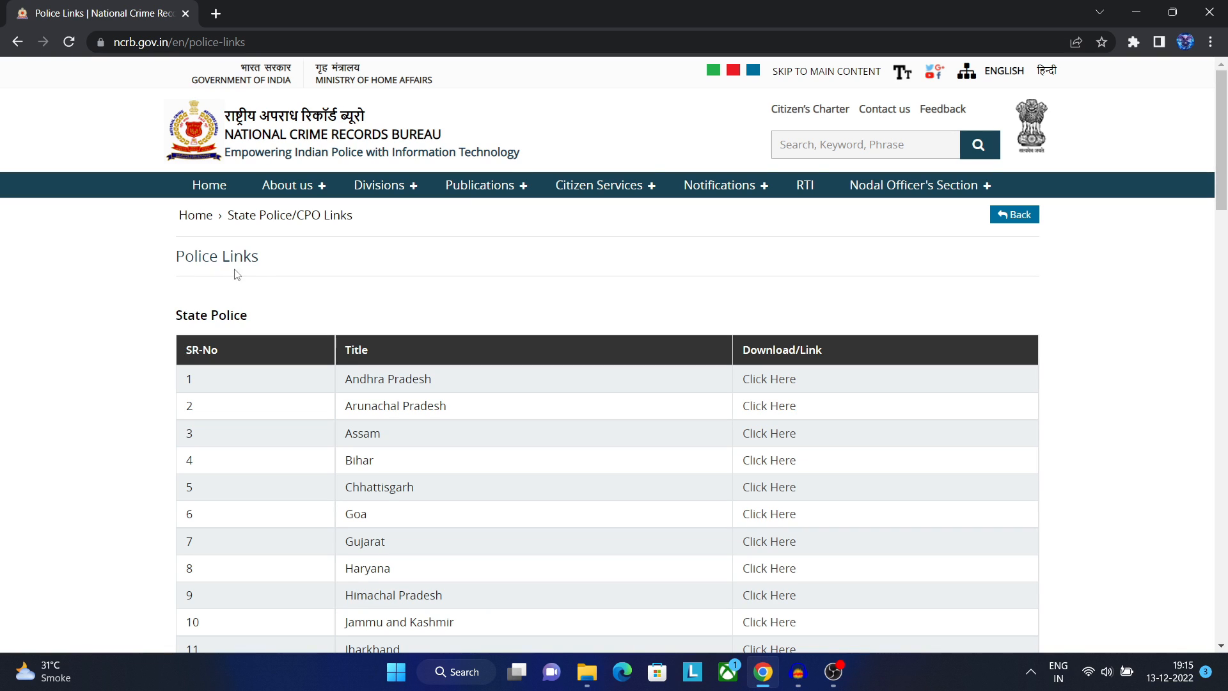
Step: Look through the State Police and Union Territories Police link lists on the Police Links page
scroll(531, 328, down, 1)
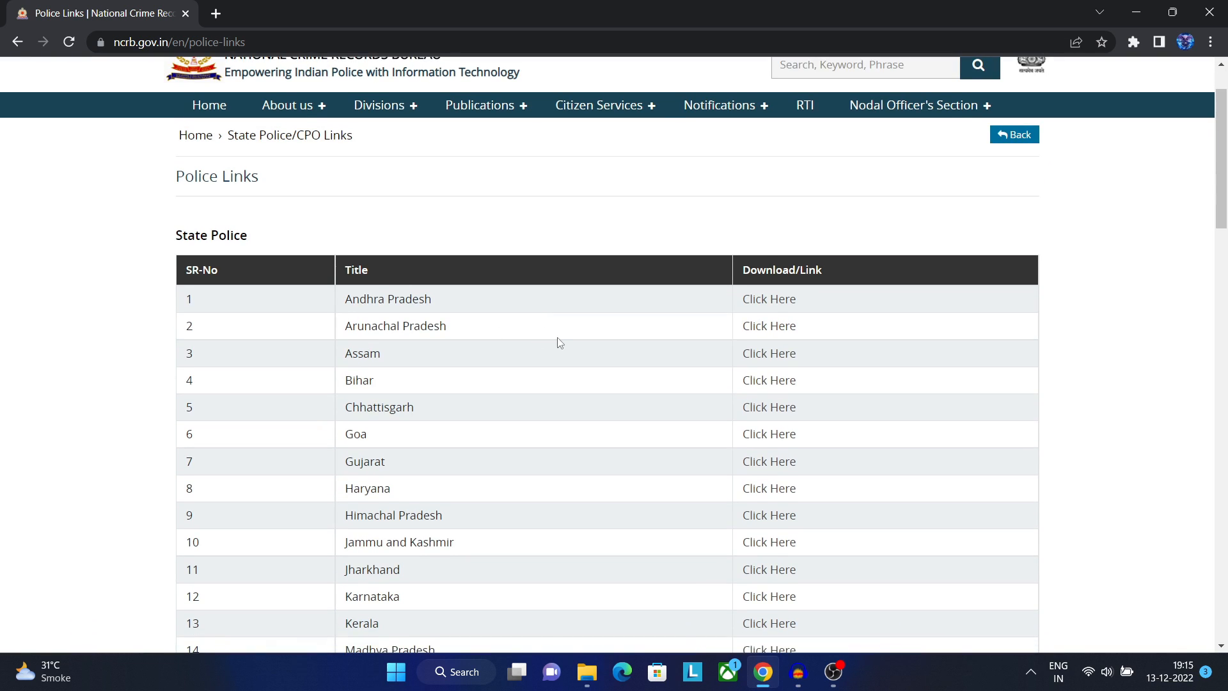
scroll(559, 315, down, 1)
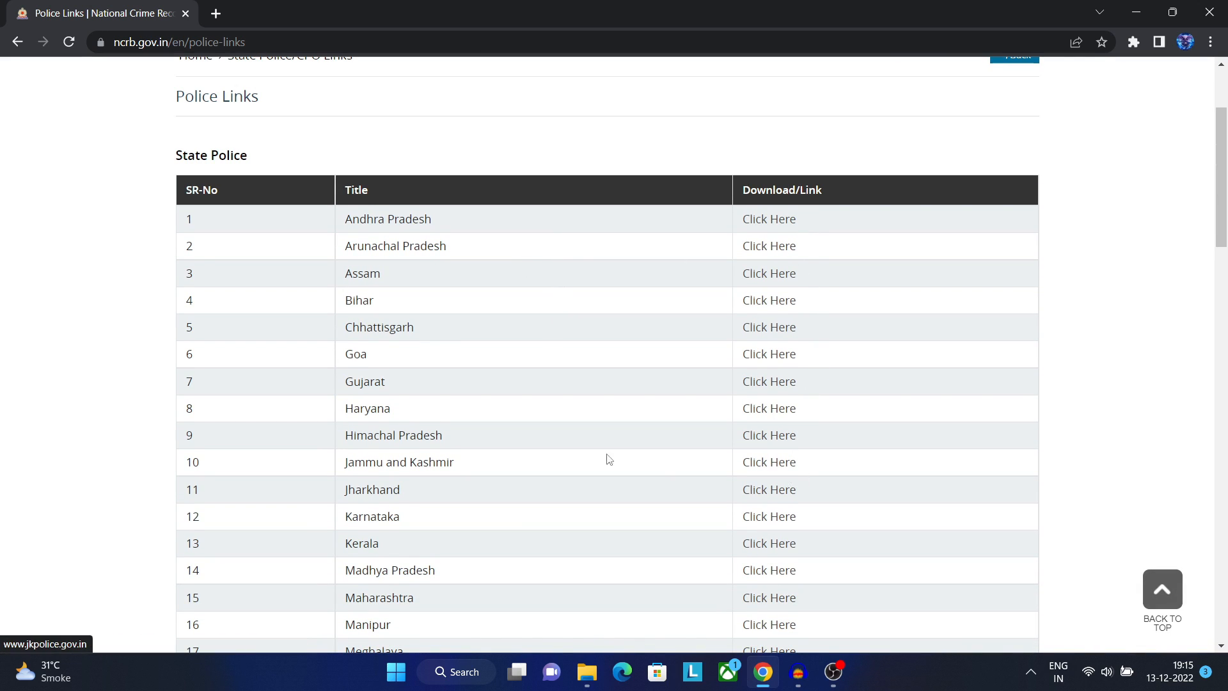
scroll(525, 418, down, 1)
scroll(527, 420, down, 4)
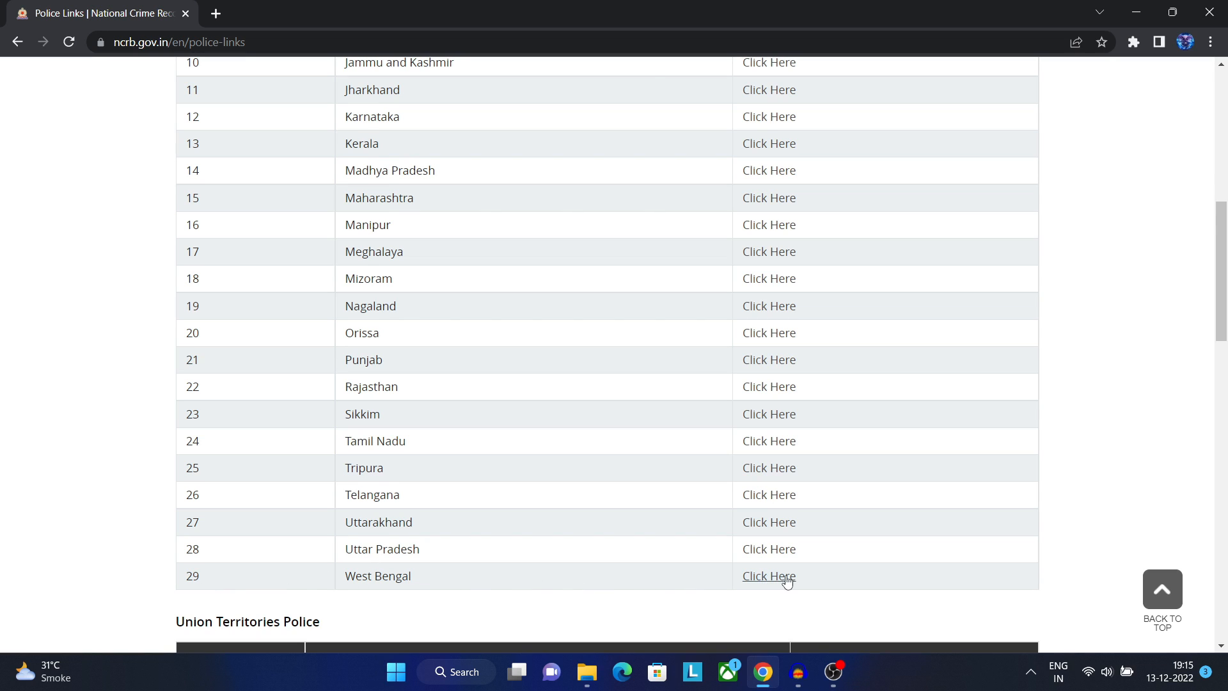
scroll(571, 339, down, 1)
scroll(571, 339, down, 3)
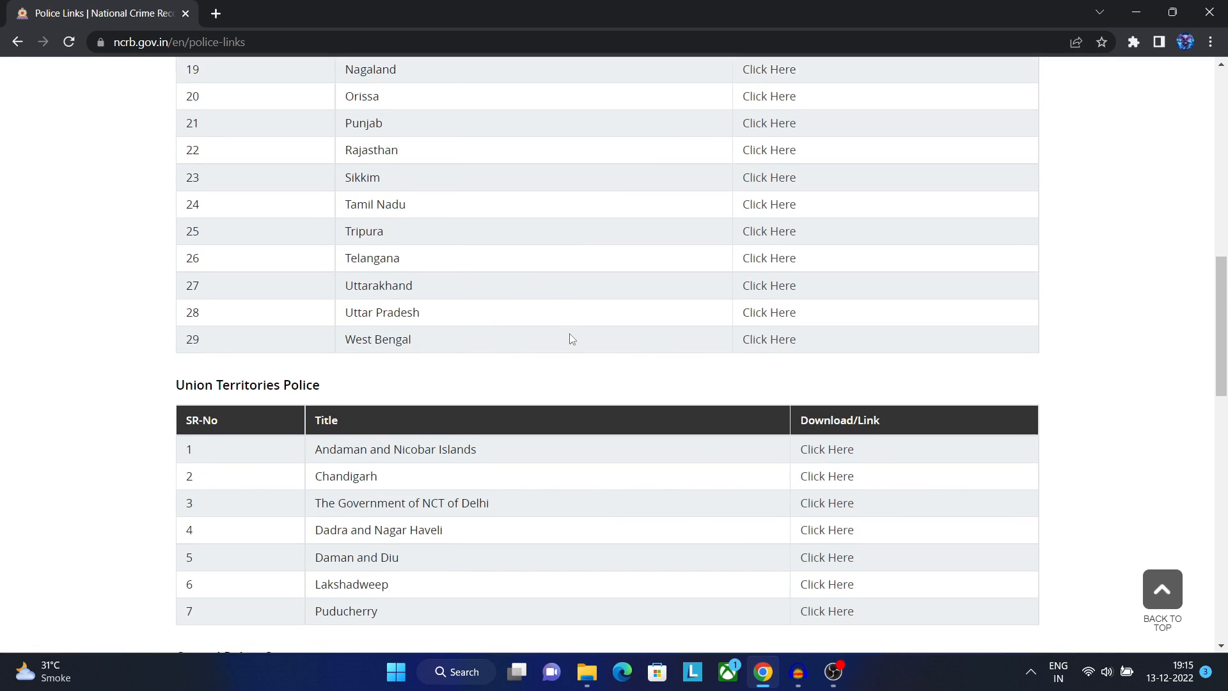
scroll(579, 513, up, 10)
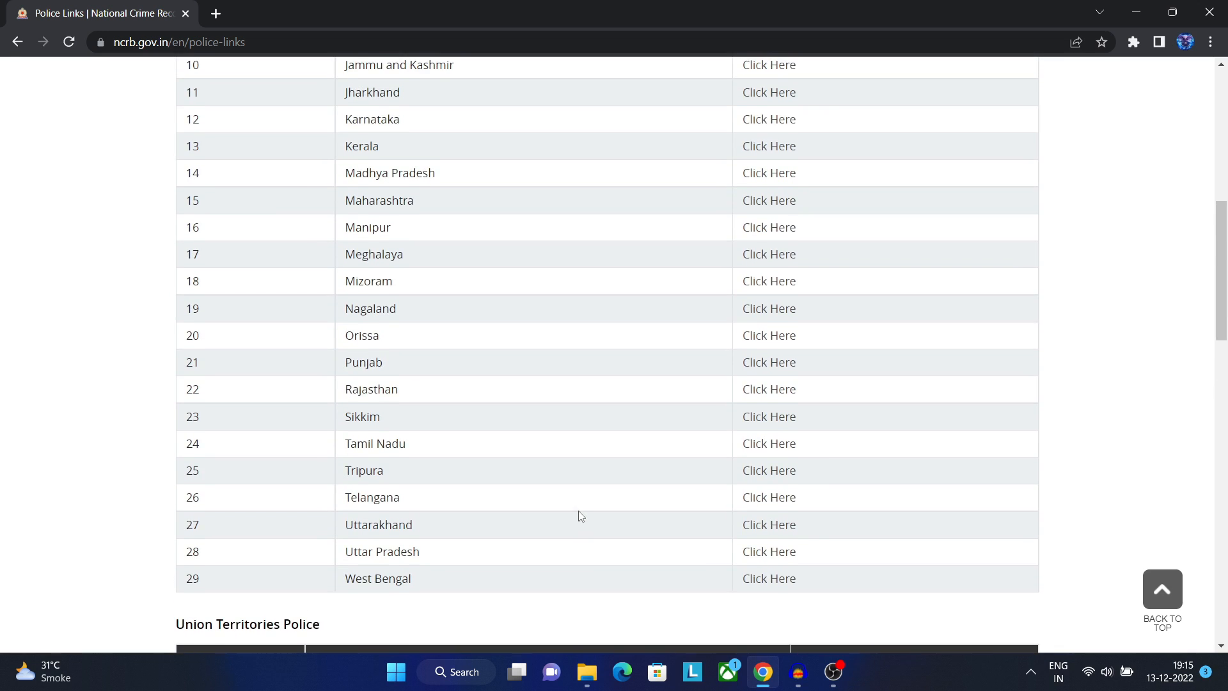
Step: Open the external police website linked for Maharashtra in the State Police list
scroll(510, 375, down, 1)
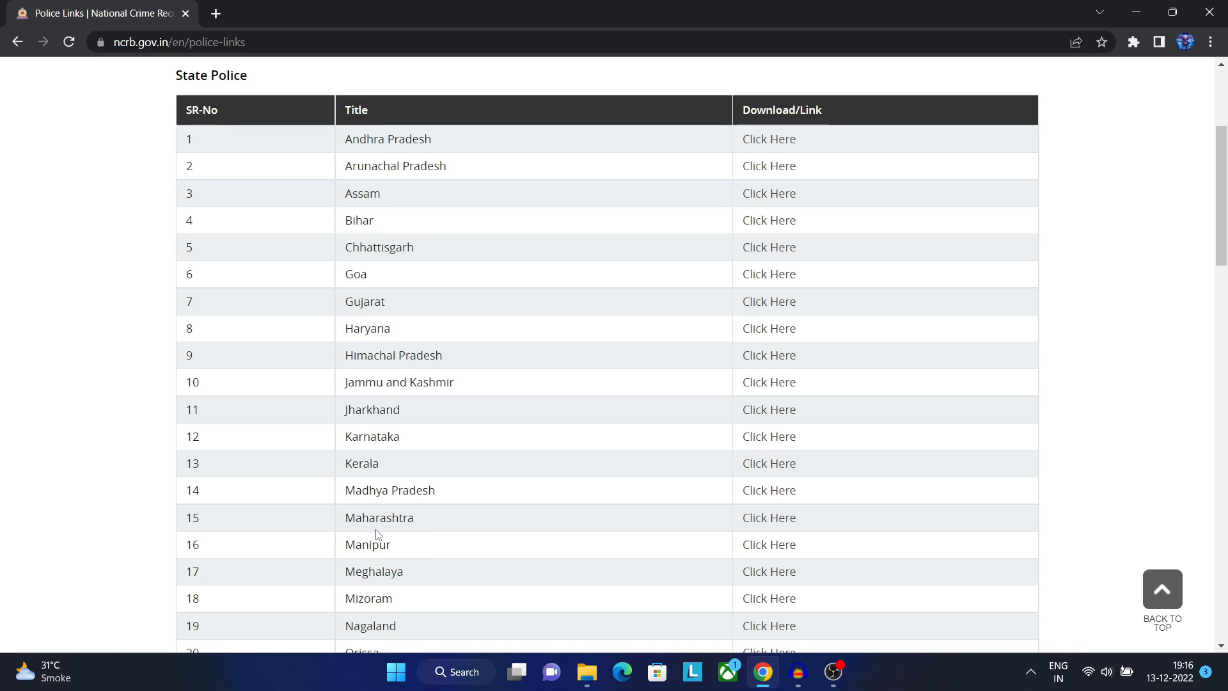
click(780, 520)
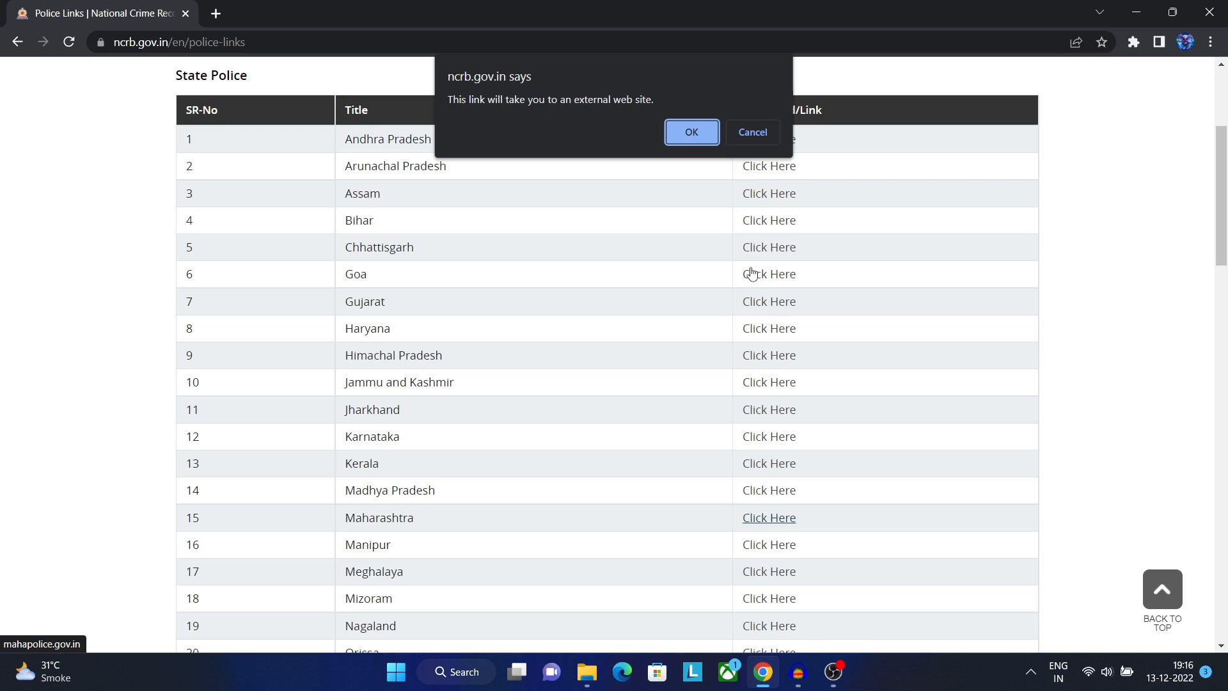
click(699, 126)
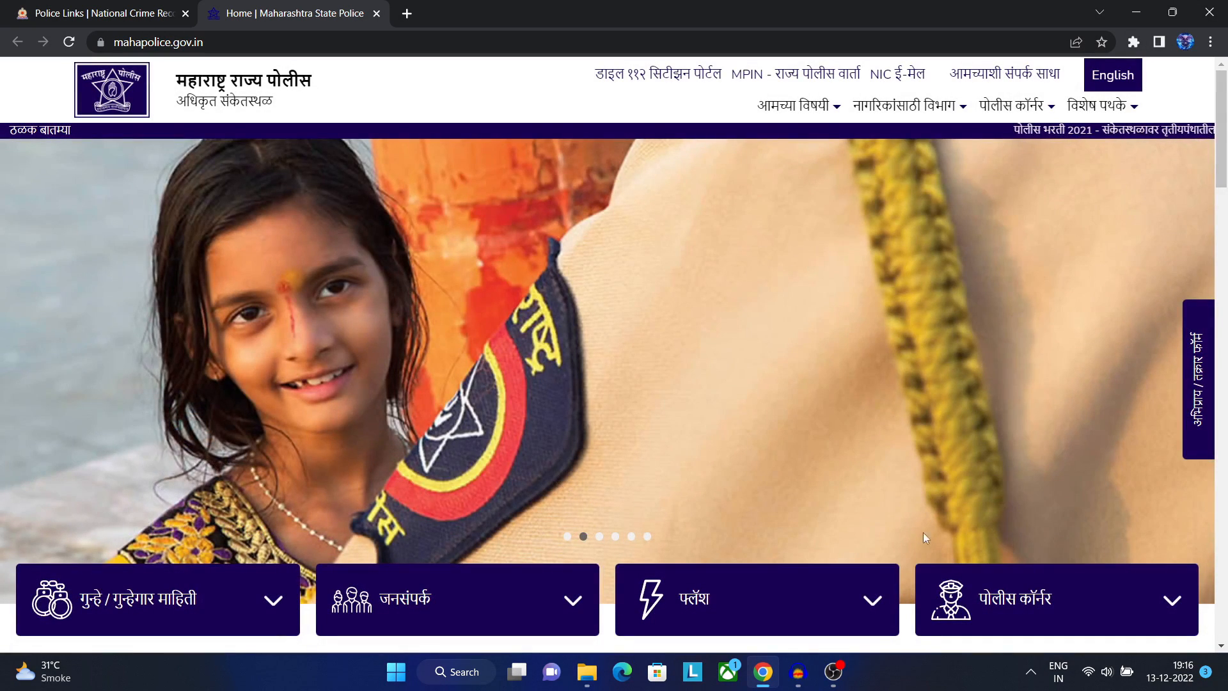
Step: Switch the Maharashtra State Police website's language to English
scroll(963, 544, down, 4)
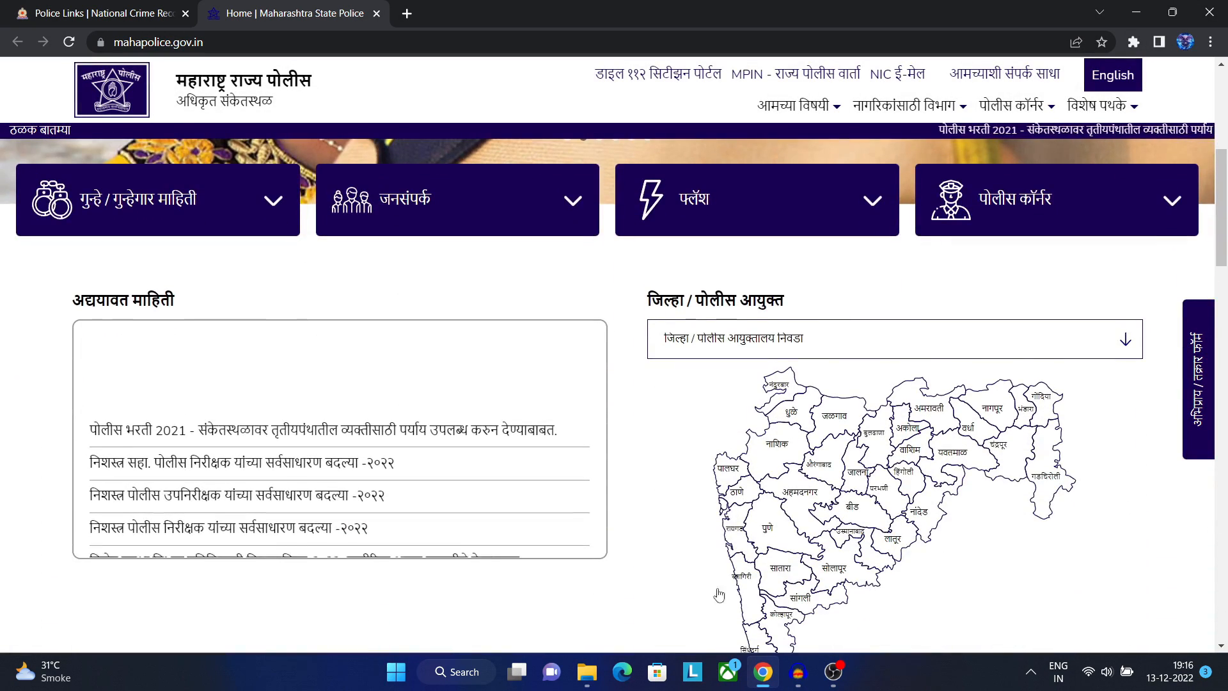
scroll(793, 363, down, 3)
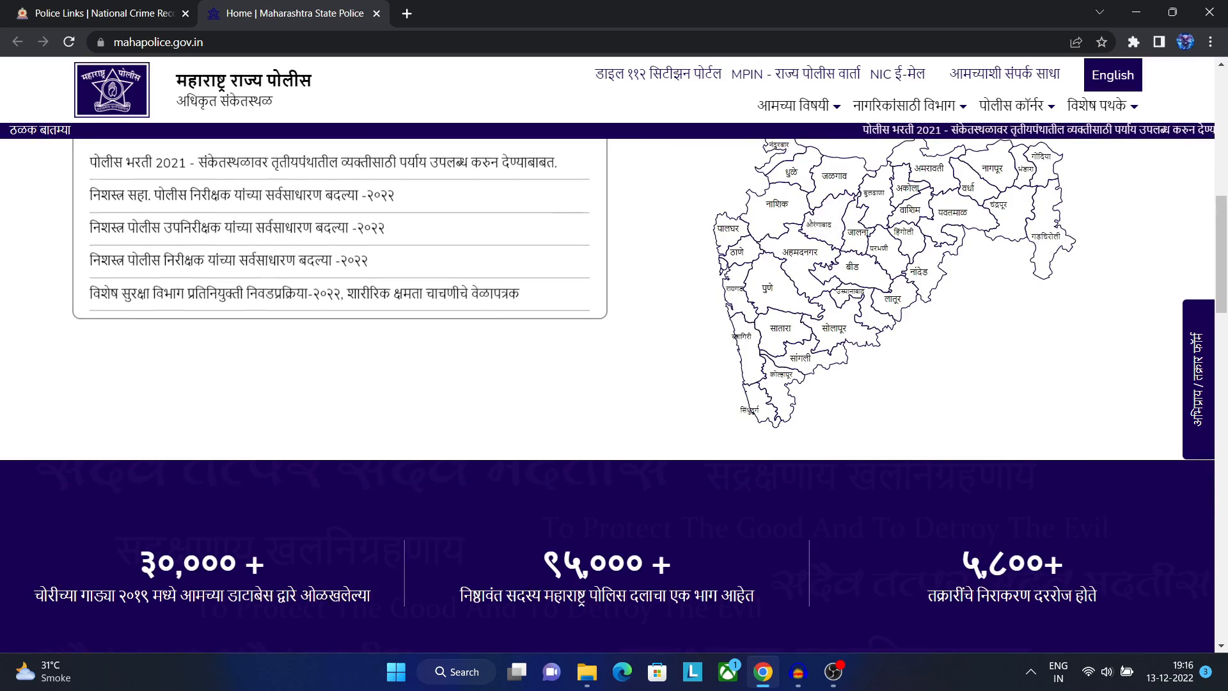
scroll(801, 554, up, 5)
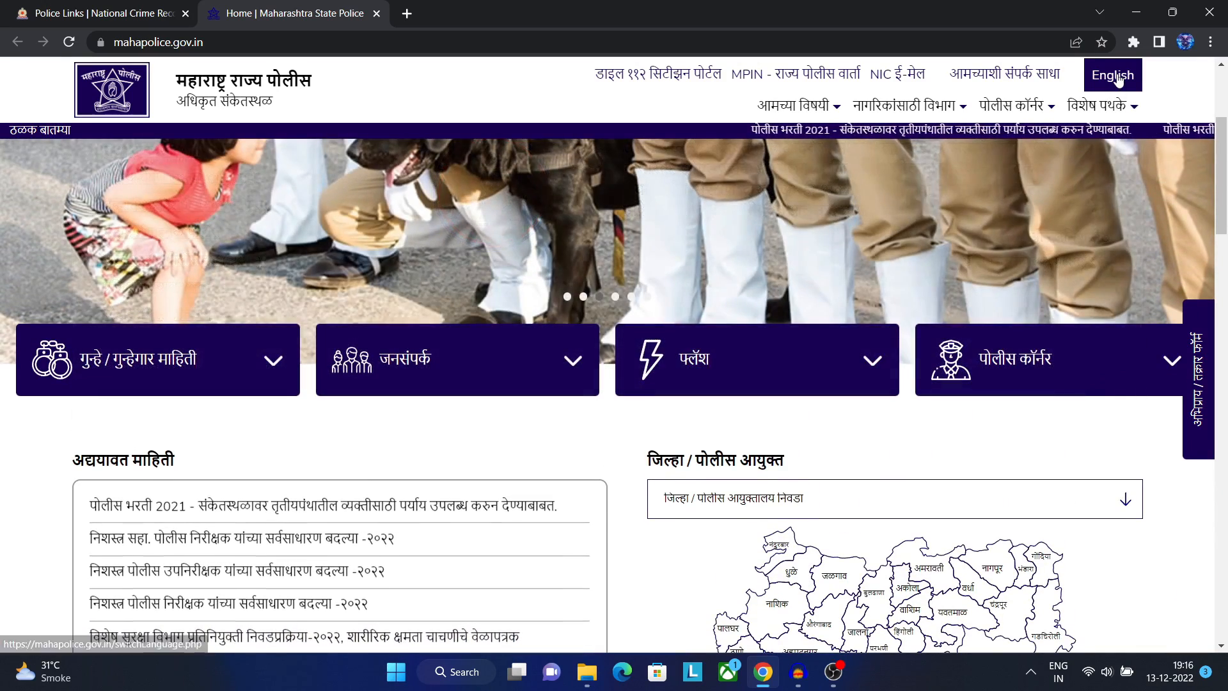
click(1117, 77)
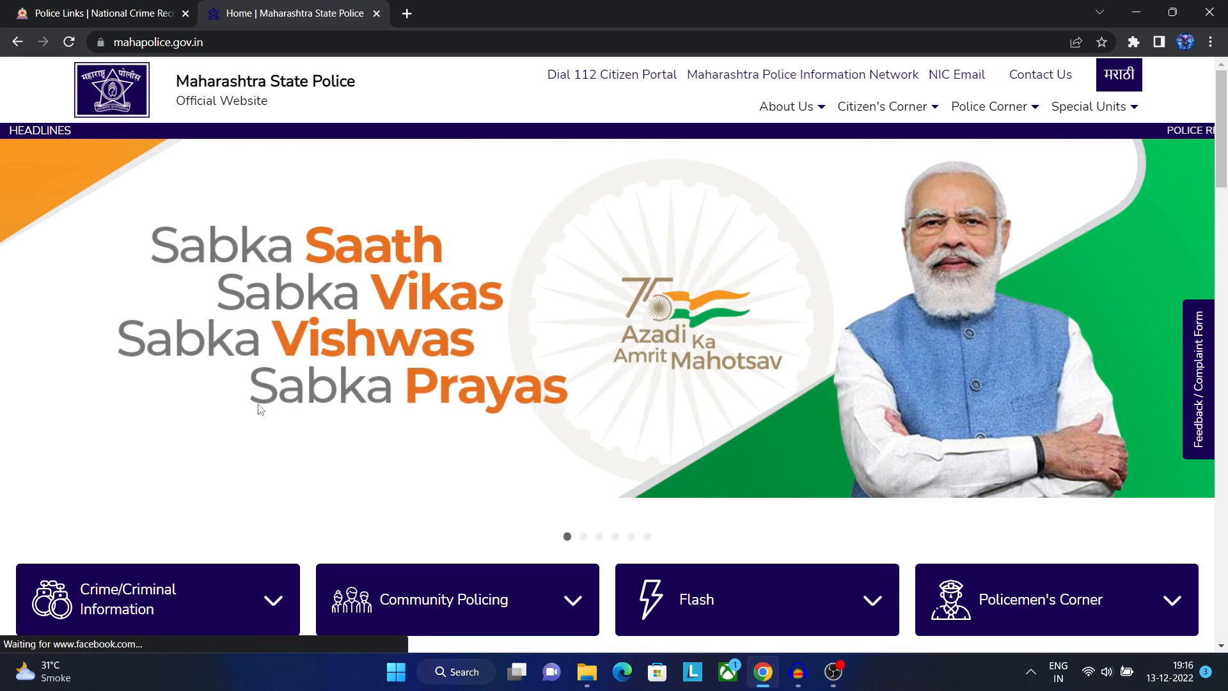
Step: Open the Mumbai City police website from the District/Police Commissionerates selection
scroll(259, 409, down, 7)
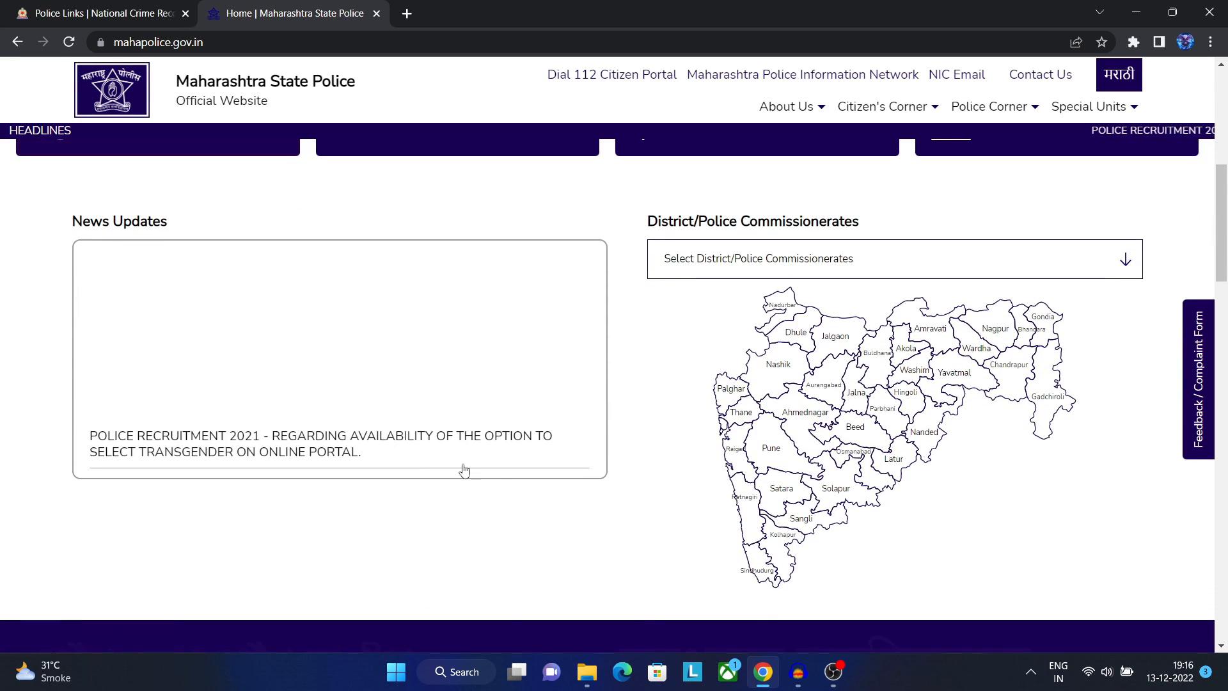
scroll(675, 417, up, 1)
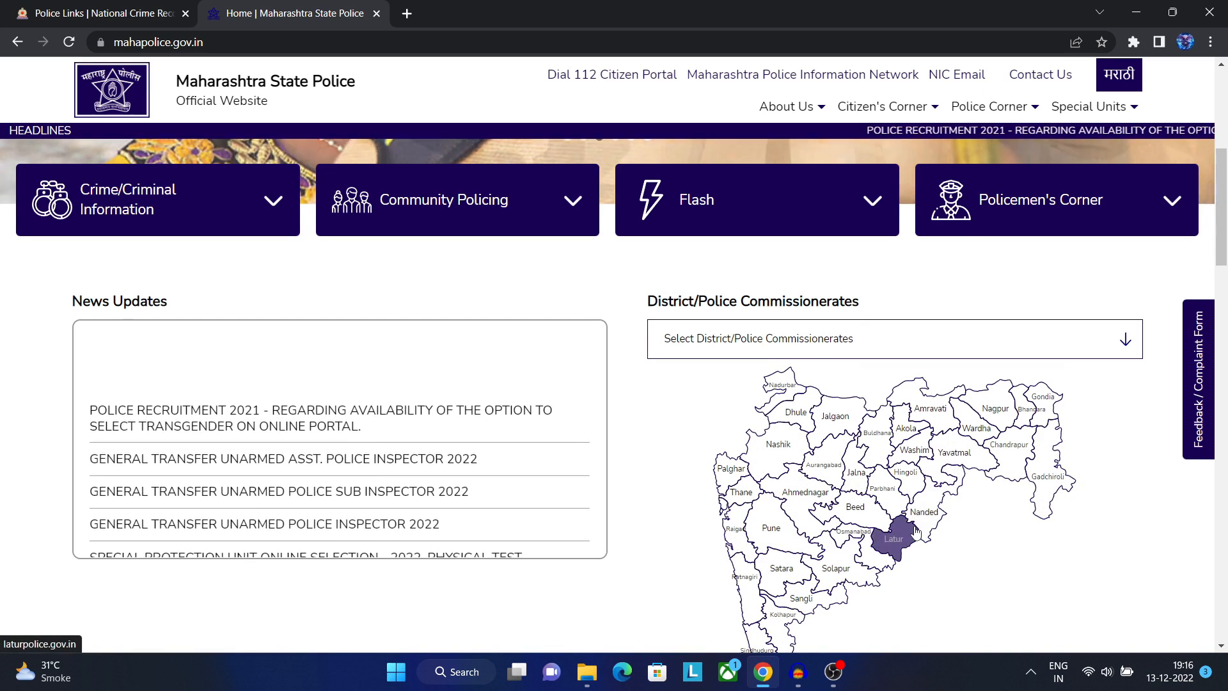
click(1026, 339)
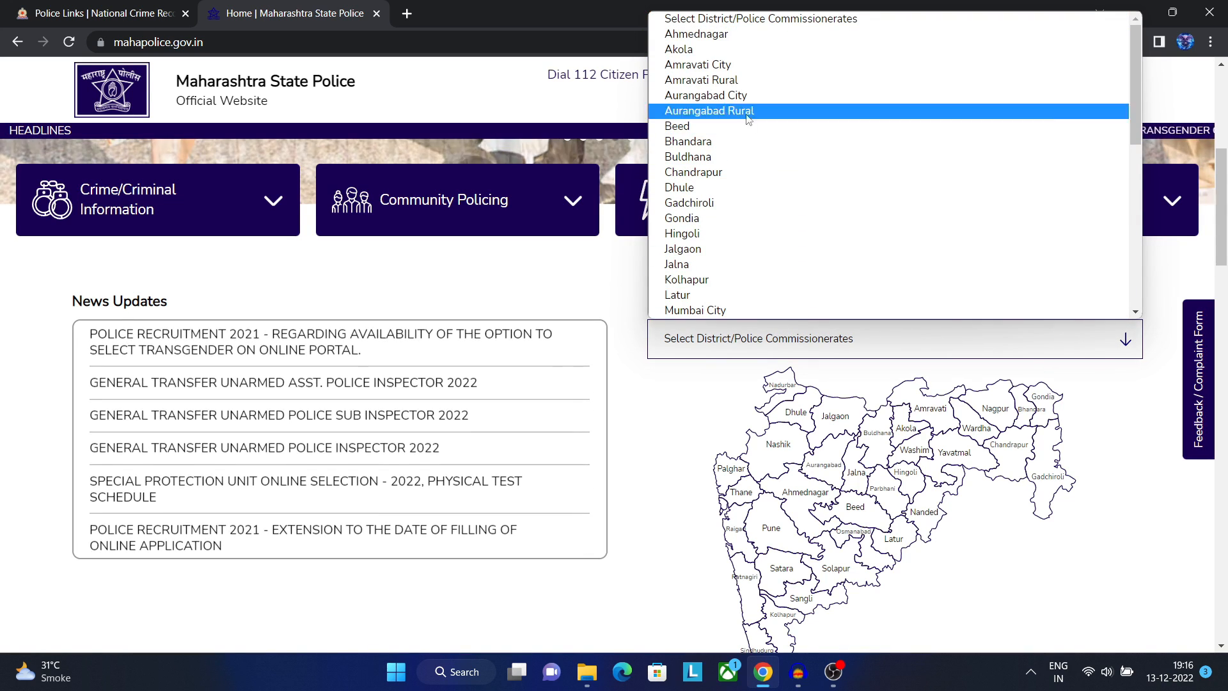
click(736, 311)
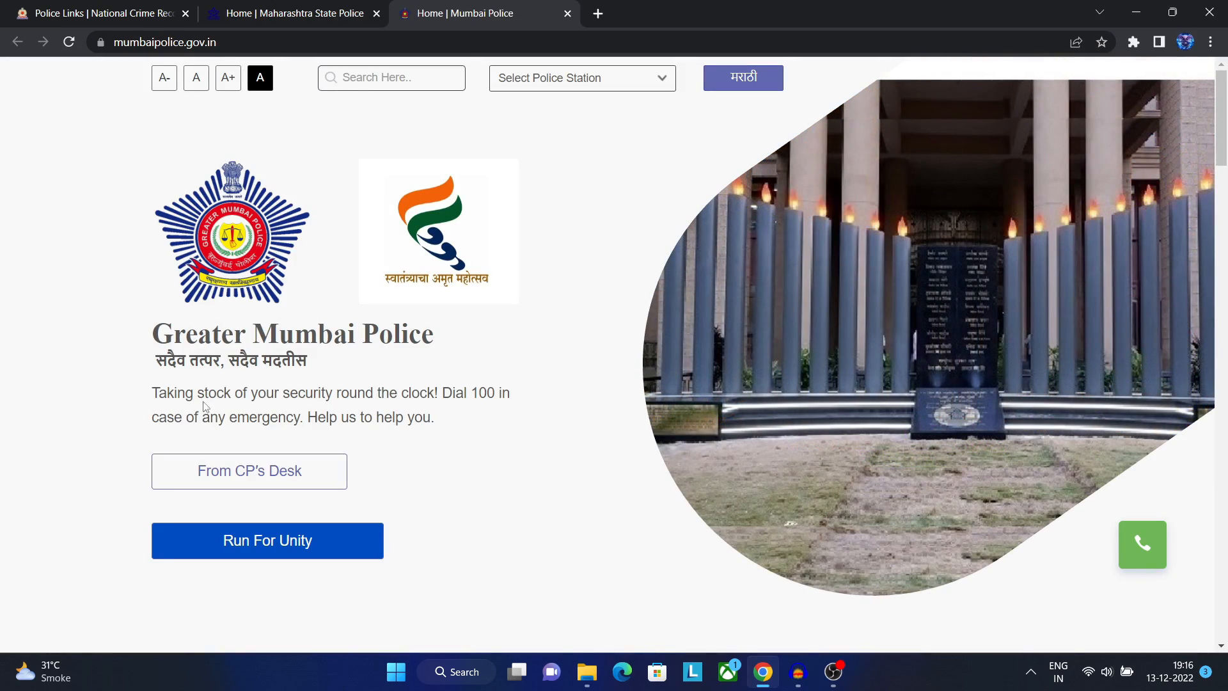
Step: Open the Online Complaint form among the Report Us services of the Mumbai Police website
scroll(477, 518, down, 4)
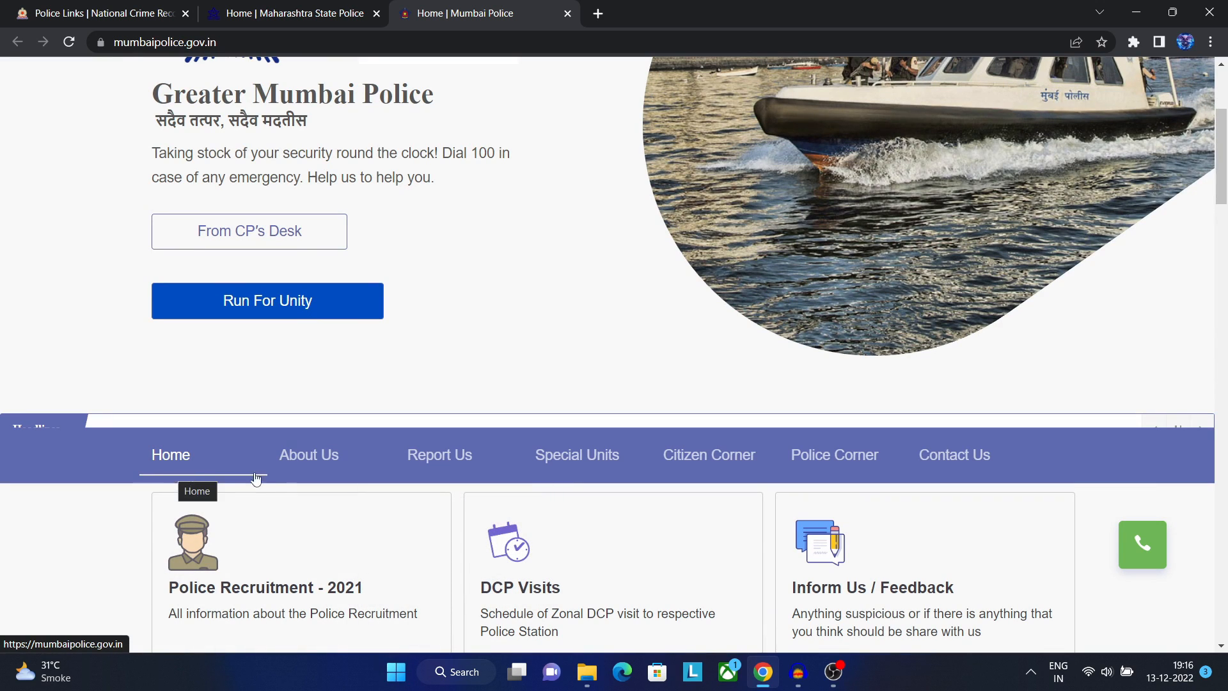
mouse_move(448, 470)
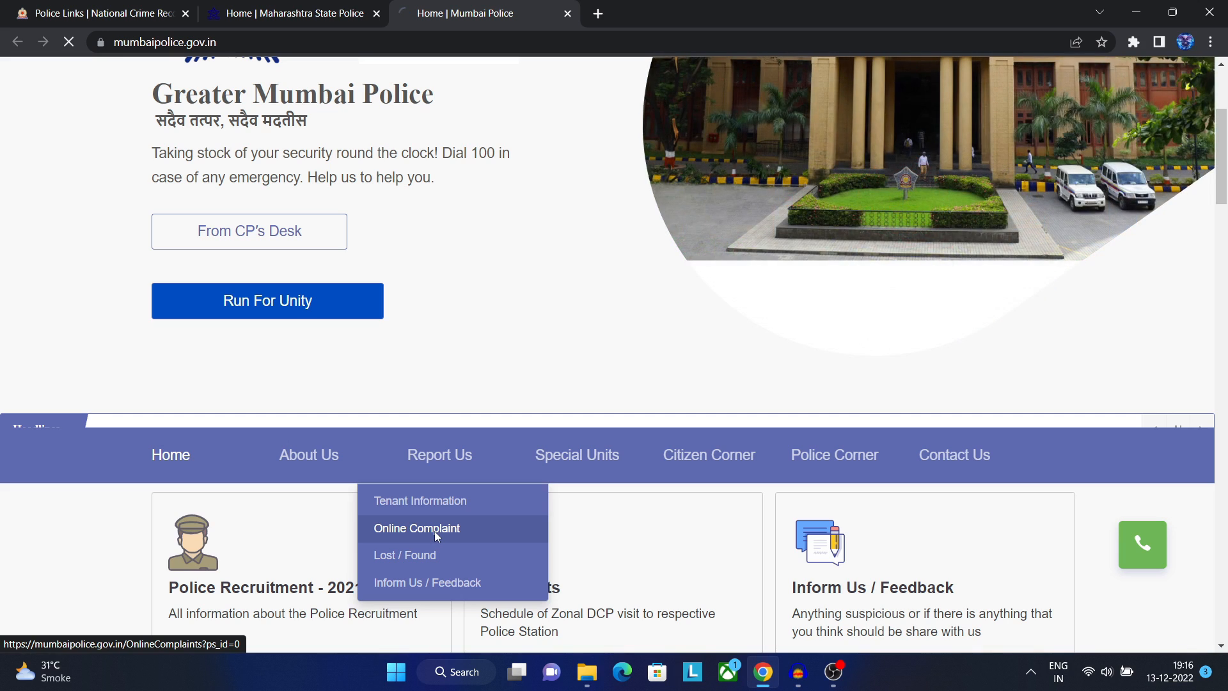
click(435, 536)
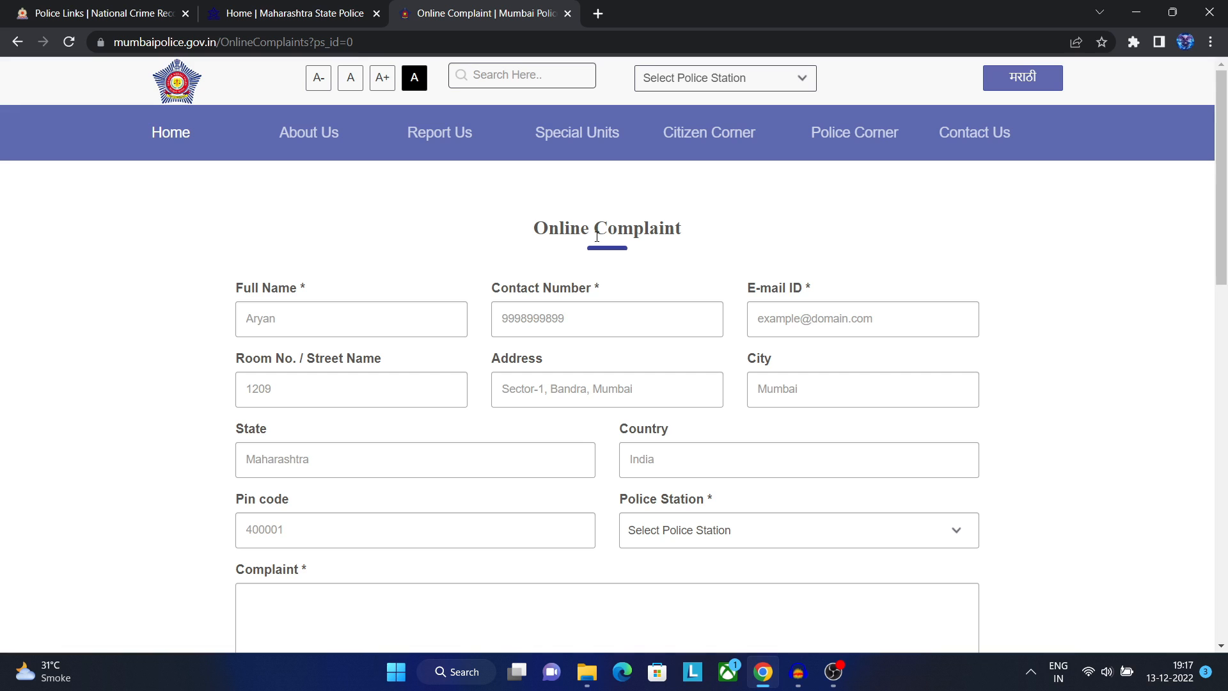
Step: Go through the complaint form's personal fields, from full name, contact number and e-mail to address, state, country and pin code
click(324, 320)
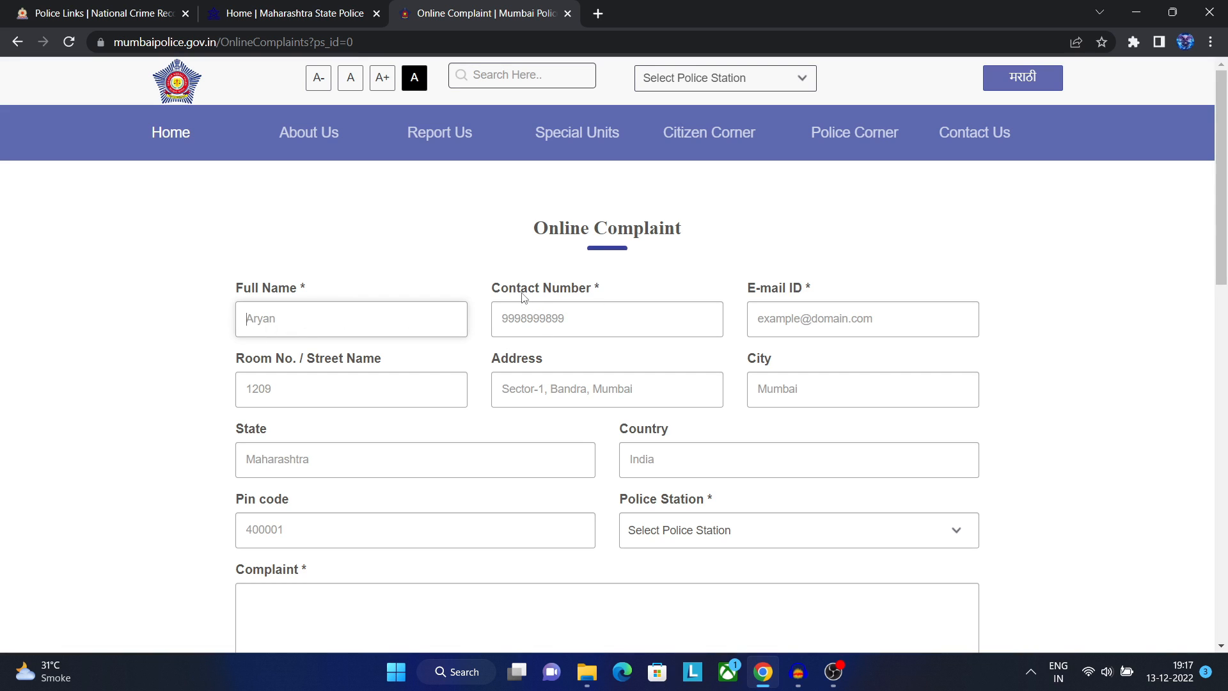
click(500, 320)
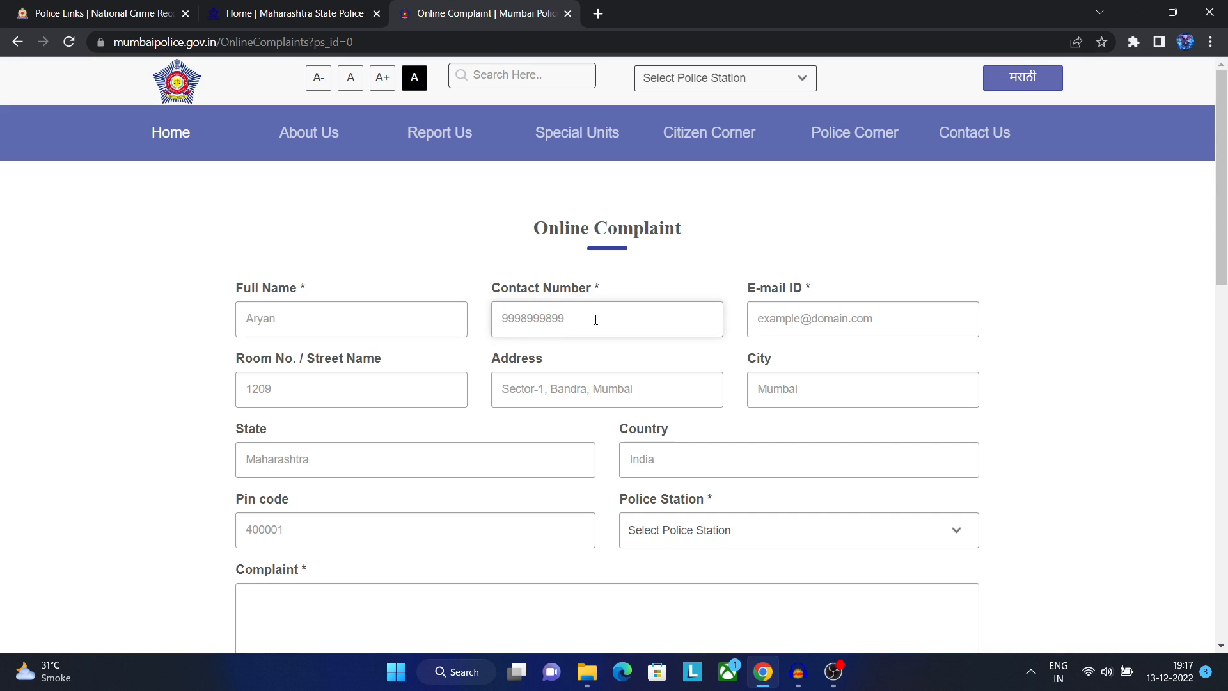
scroll(768, 384, down, 1)
click(755, 231)
click(317, 313)
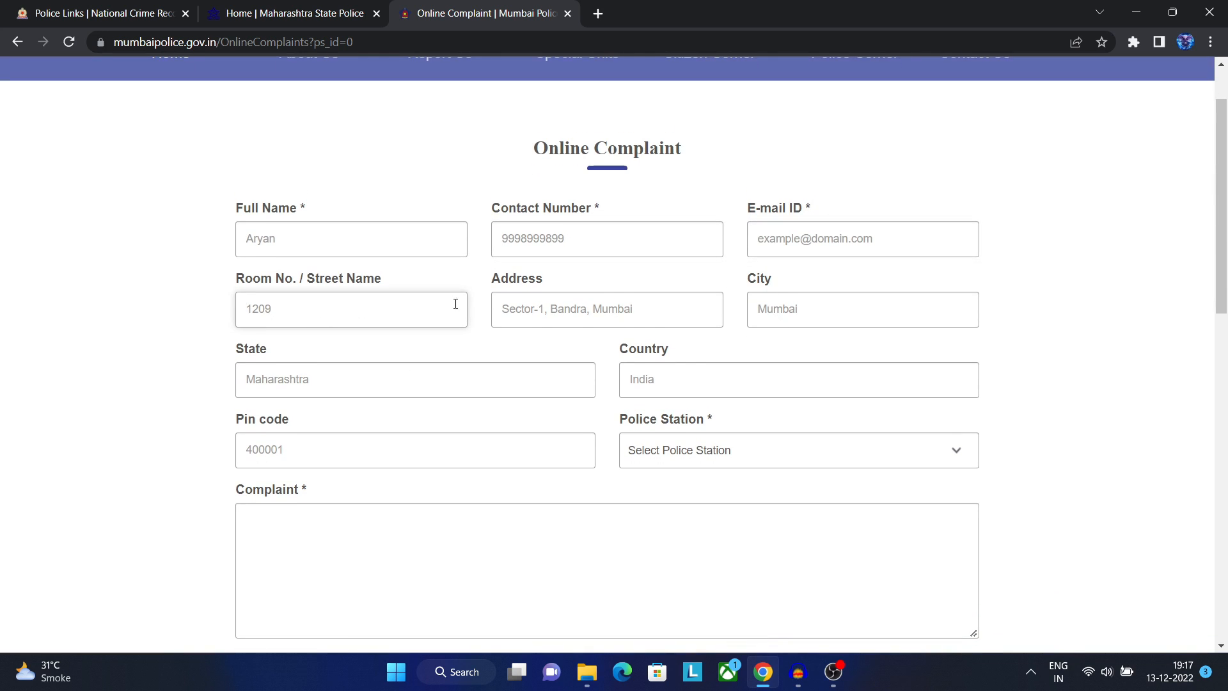
click(549, 301)
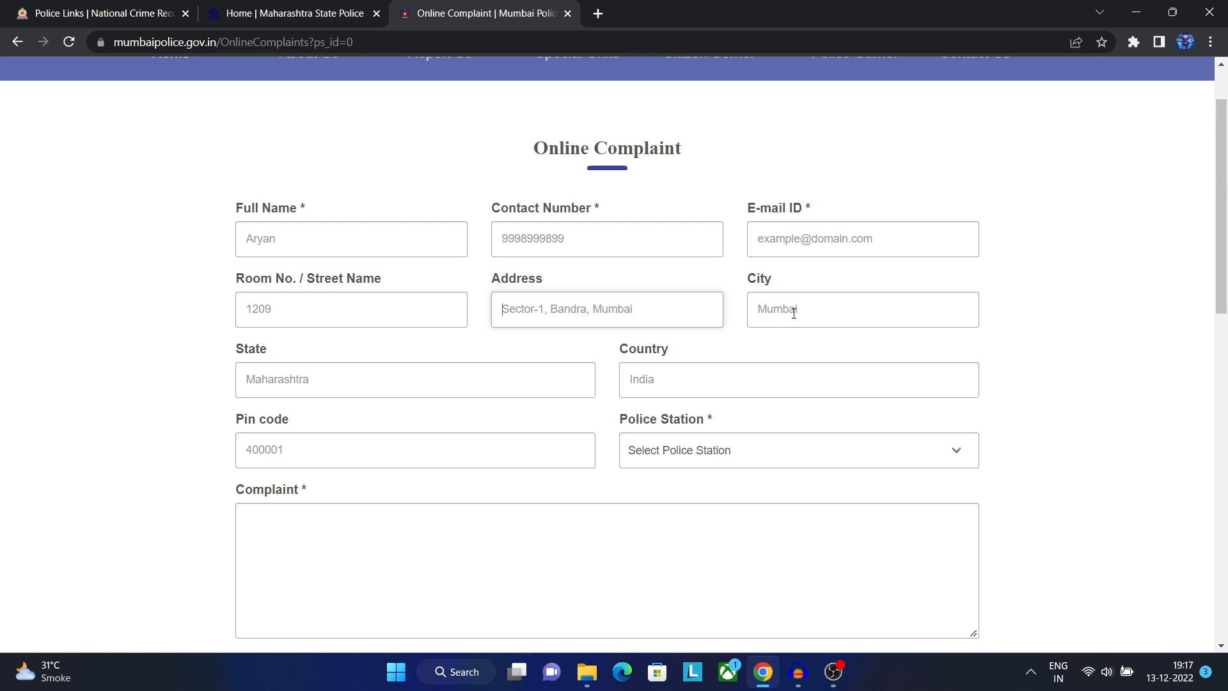
click(753, 313)
click(332, 389)
click(711, 382)
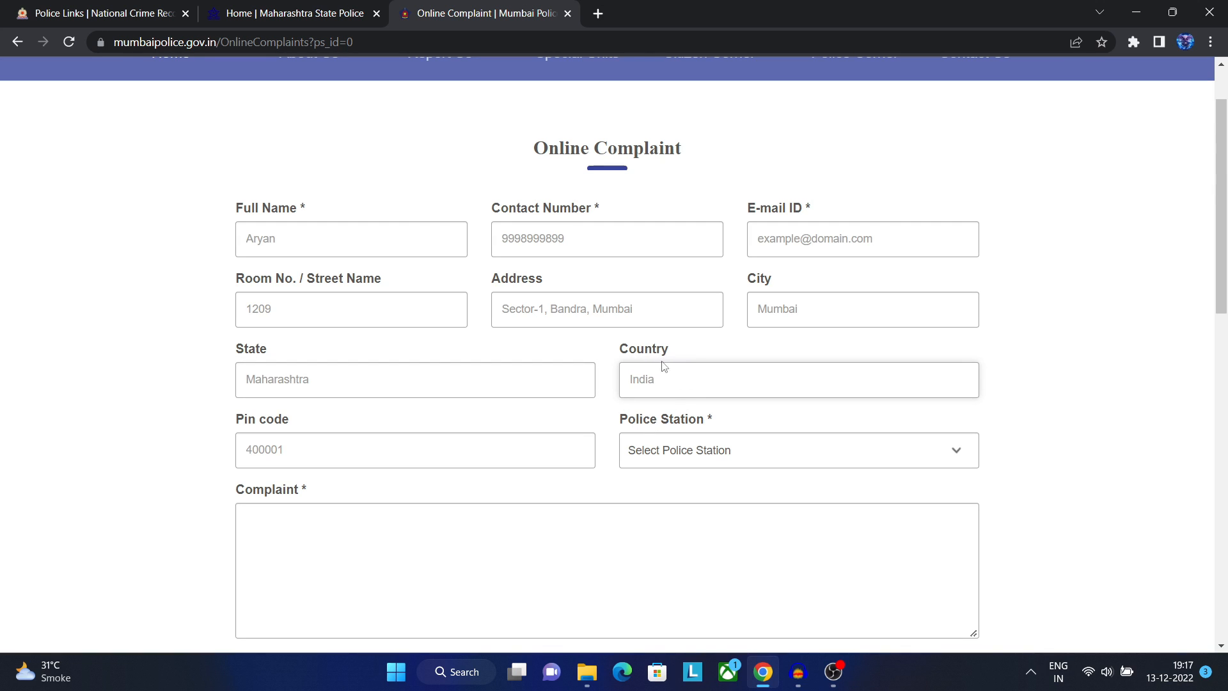
scroll(431, 437, down, 1)
click(373, 372)
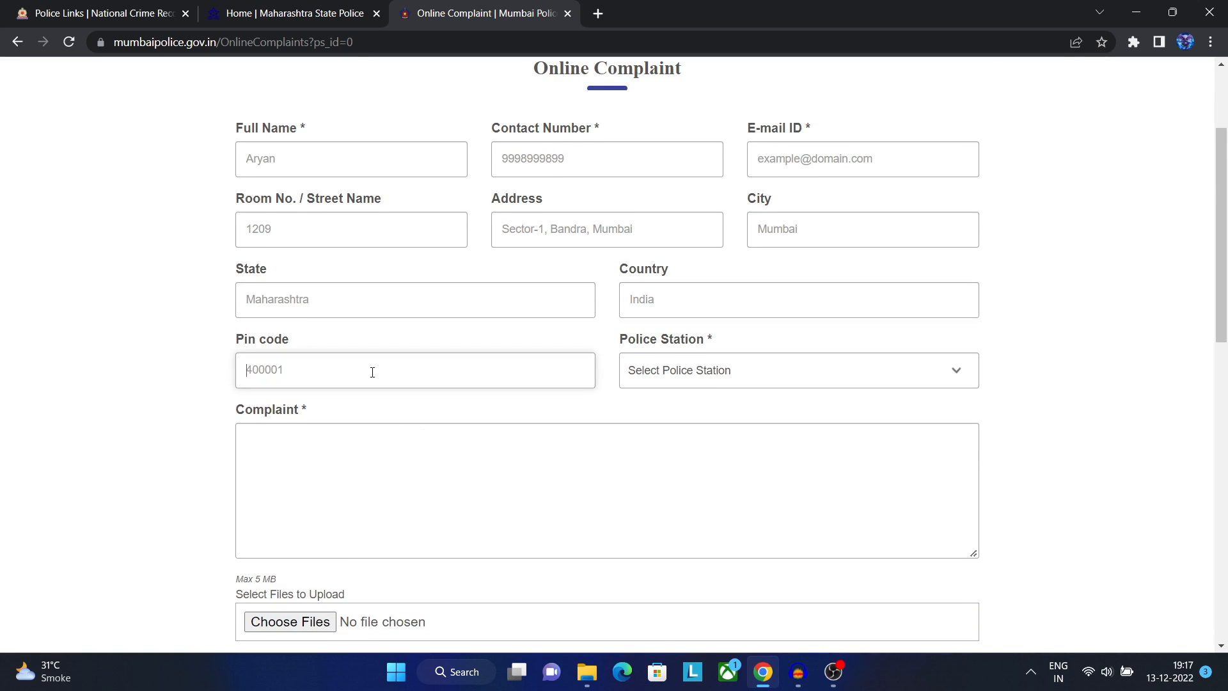
Step: Choose Andheri as the police station and enter "i am facing a problem" as the complaint
click(838, 372)
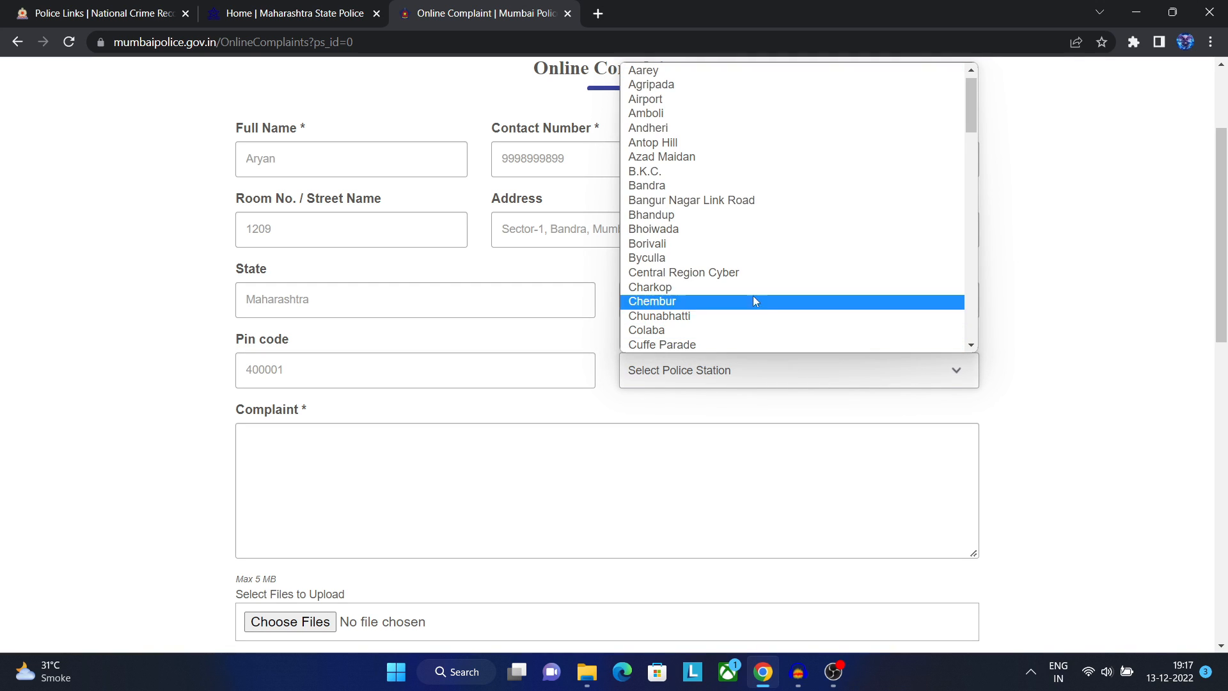
click(712, 131)
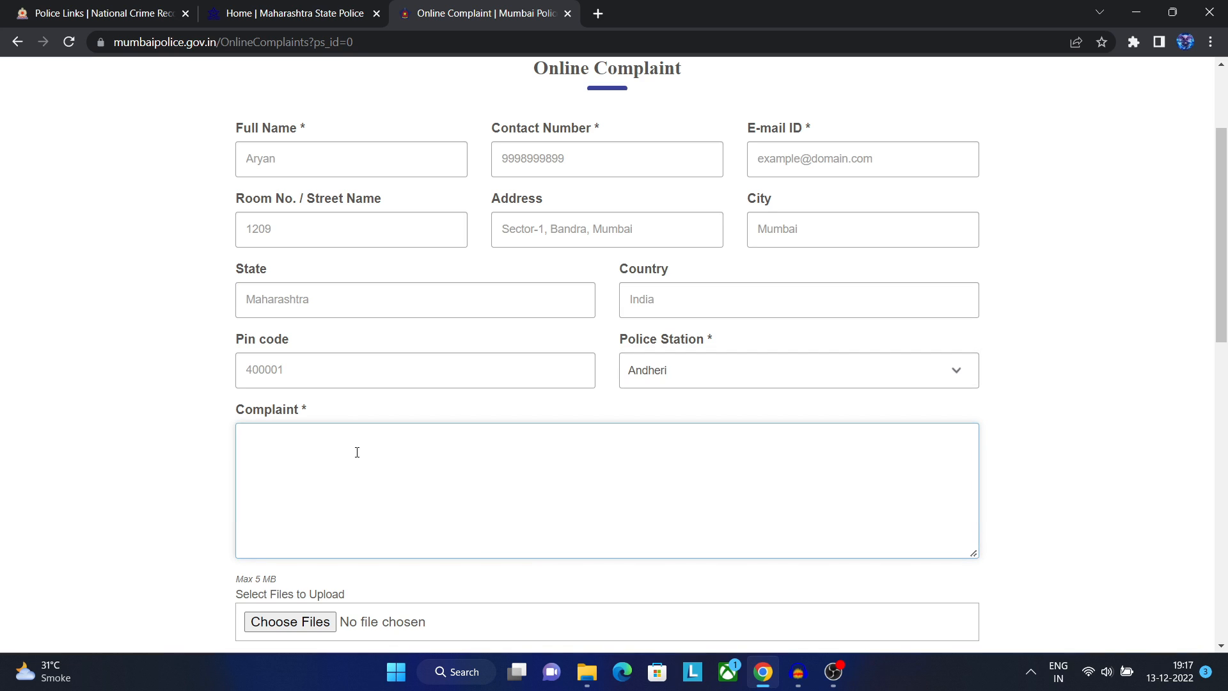
text(i am facing a problem)
Step: Accept the declaration certifying that the information is accurate and put the captcha field in focus
scroll(653, 496, down, 1)
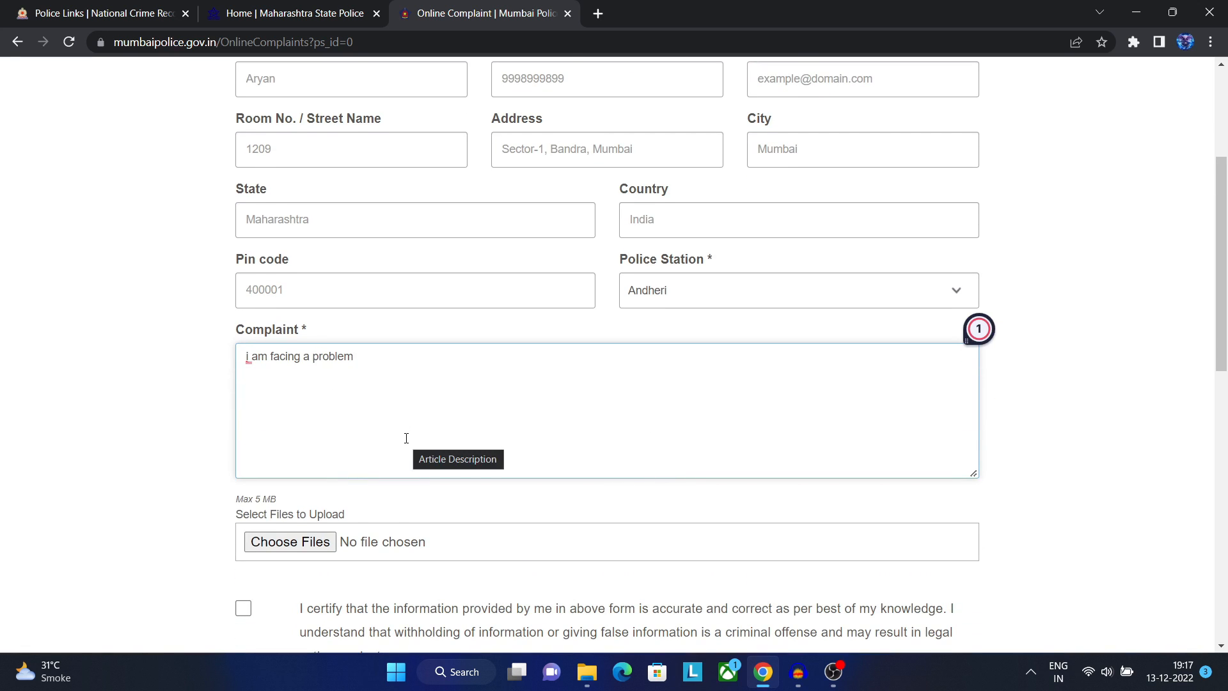
scroll(275, 547, down, 1)
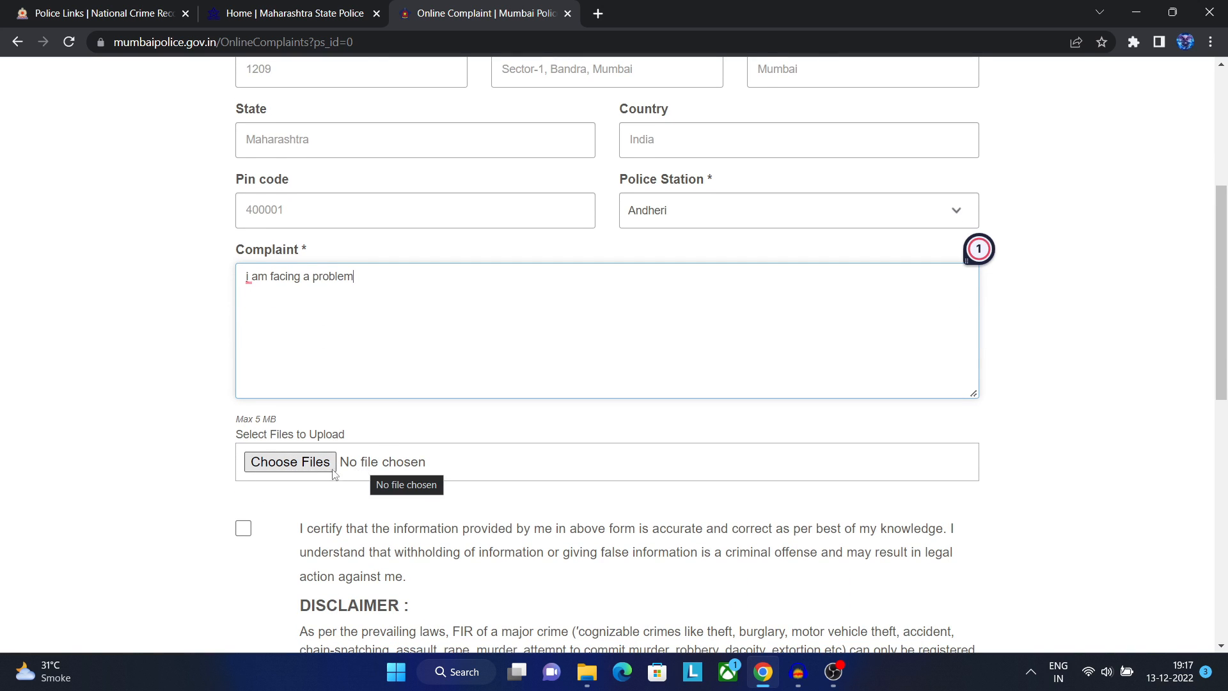
scroll(678, 490, down, 2)
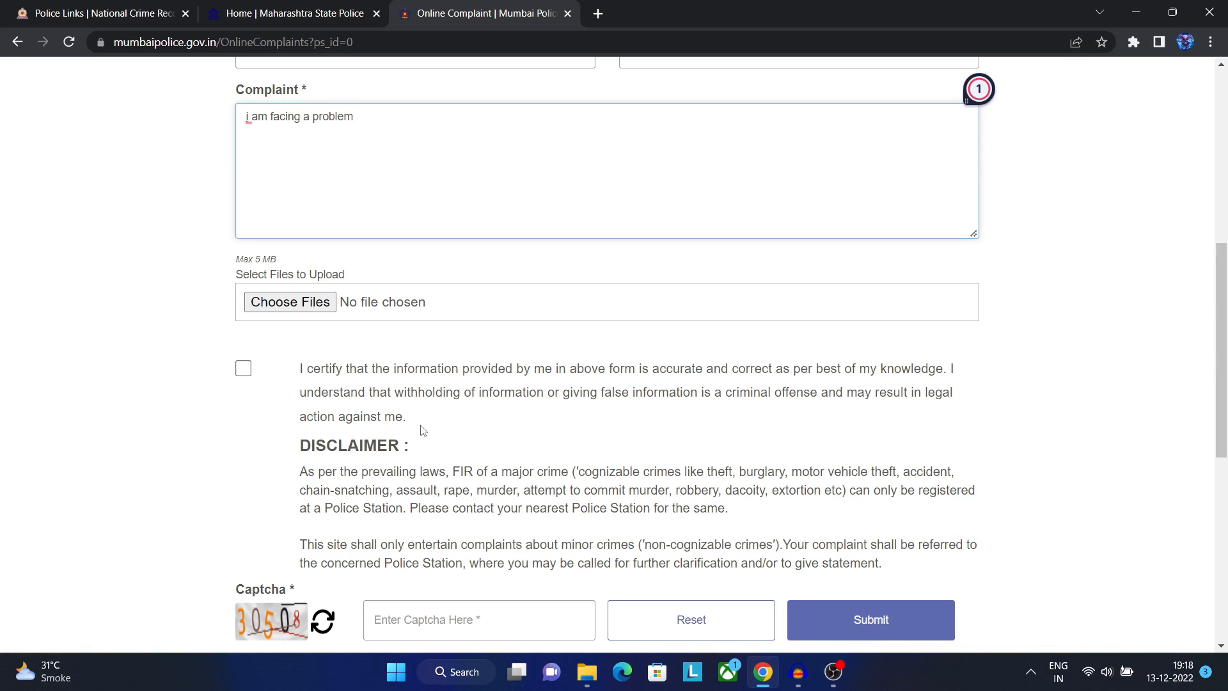
click(244, 369)
scroll(536, 397, down, 2)
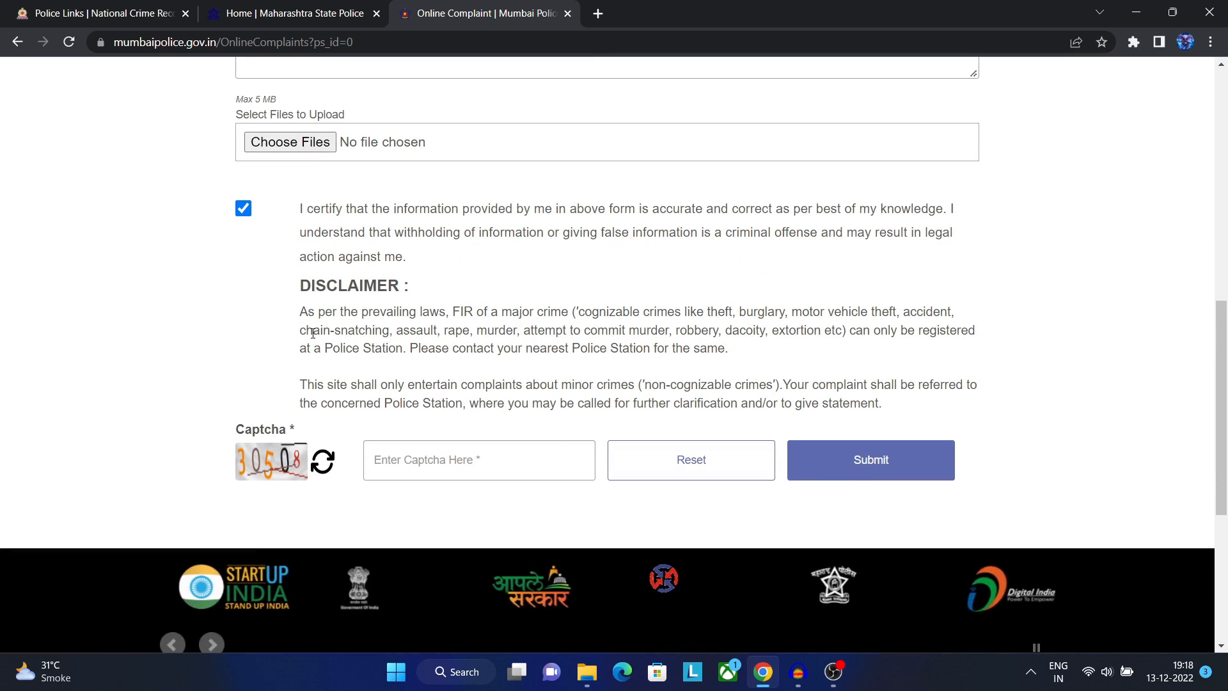
click(437, 470)
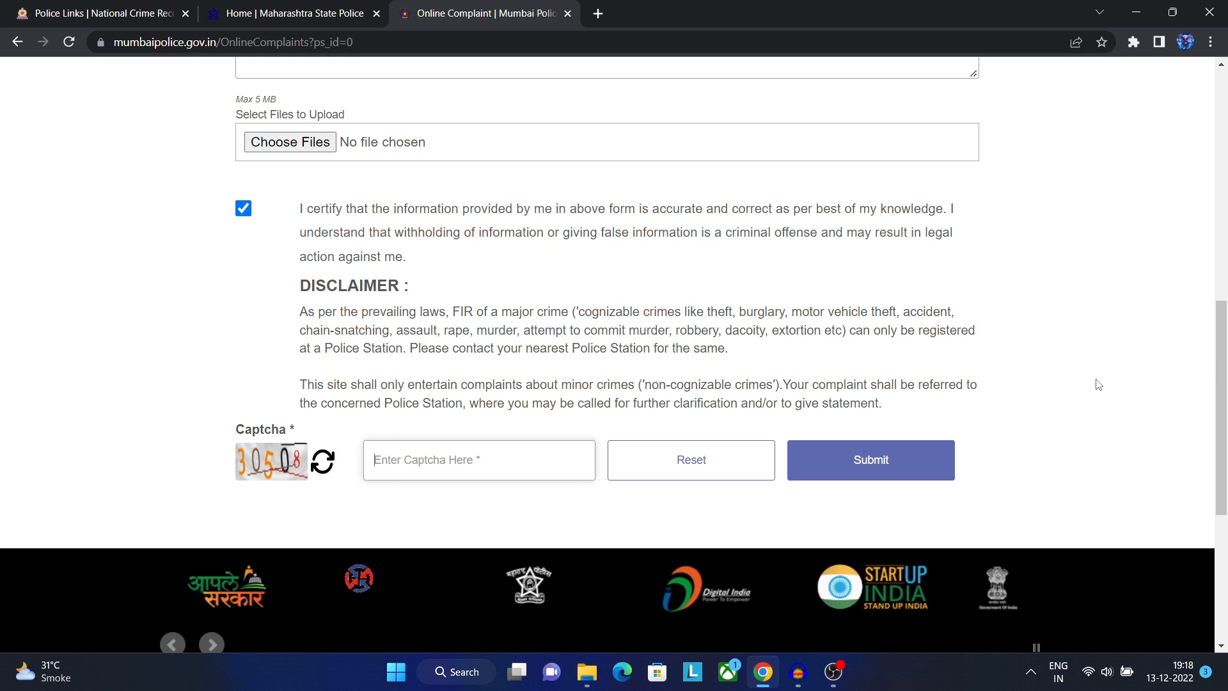
Step: Return to the Mumbai Police home page and open the Lost / Found form among the Report Us services
key(alt+Left)
scroll(554, 314, down, 1)
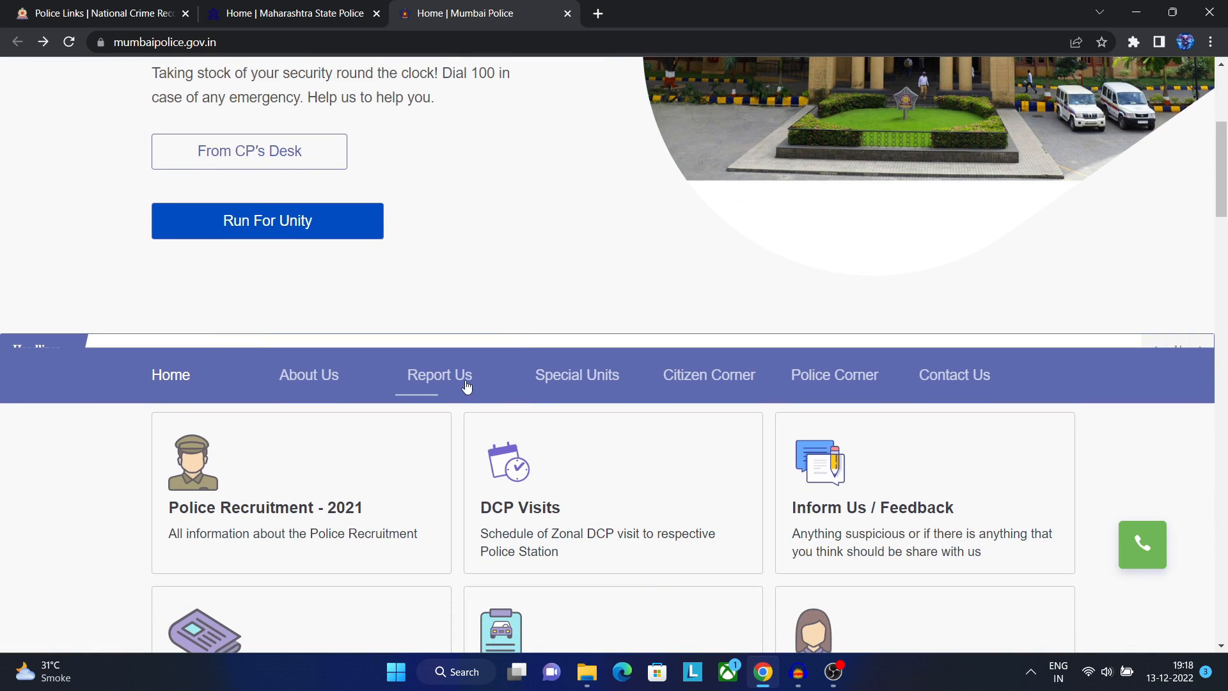
mouse_move(419, 378)
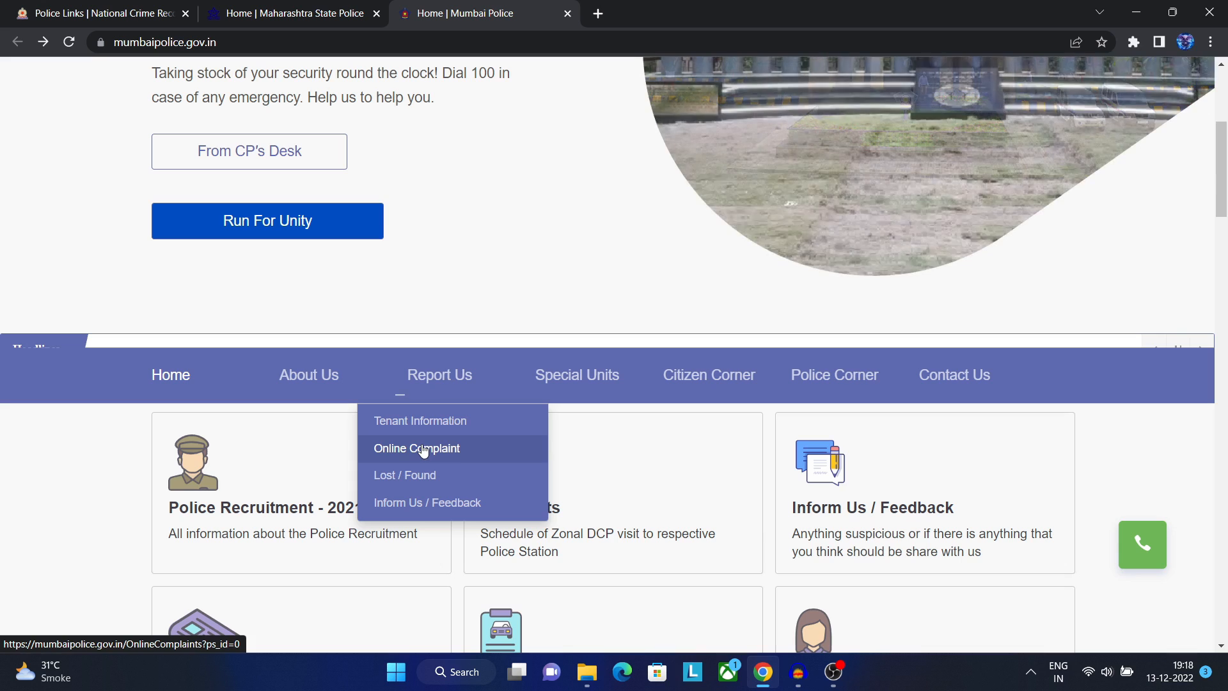
click(420, 478)
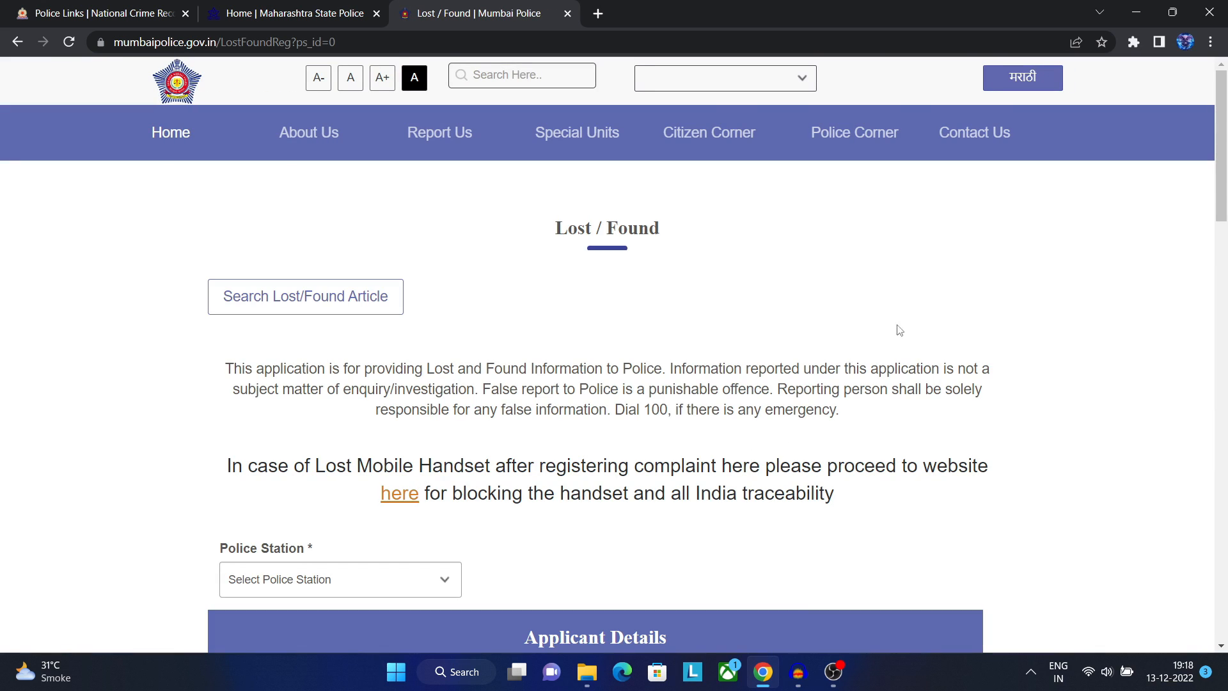
Step: Choose Andheri as the police station on the Lost / Found form
scroll(869, 310, down, 1)
scroll(869, 310, down, 1)
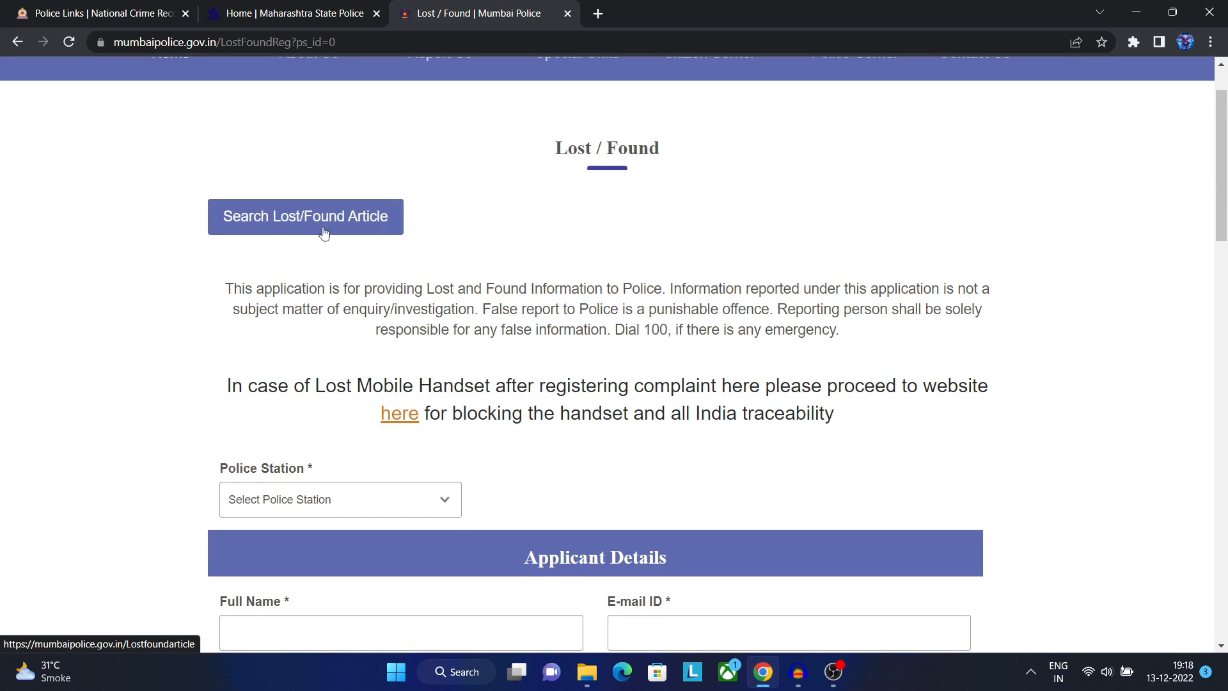
scroll(698, 358, down, 2)
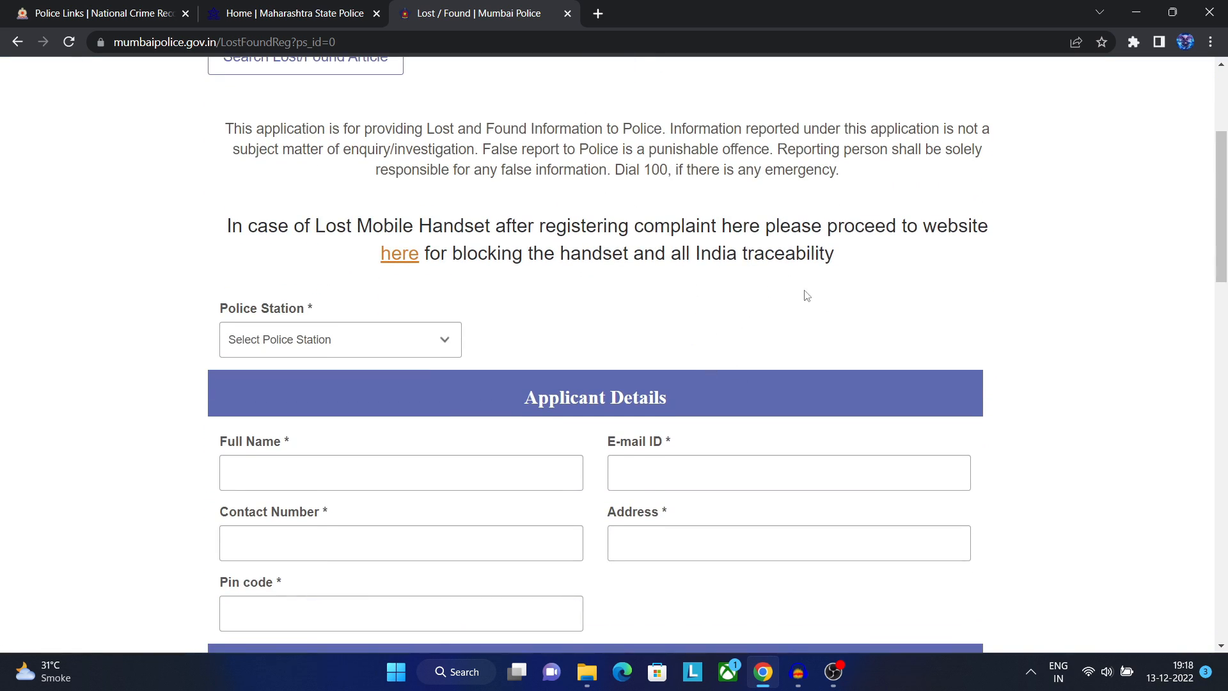
scroll(807, 295, up, 2)
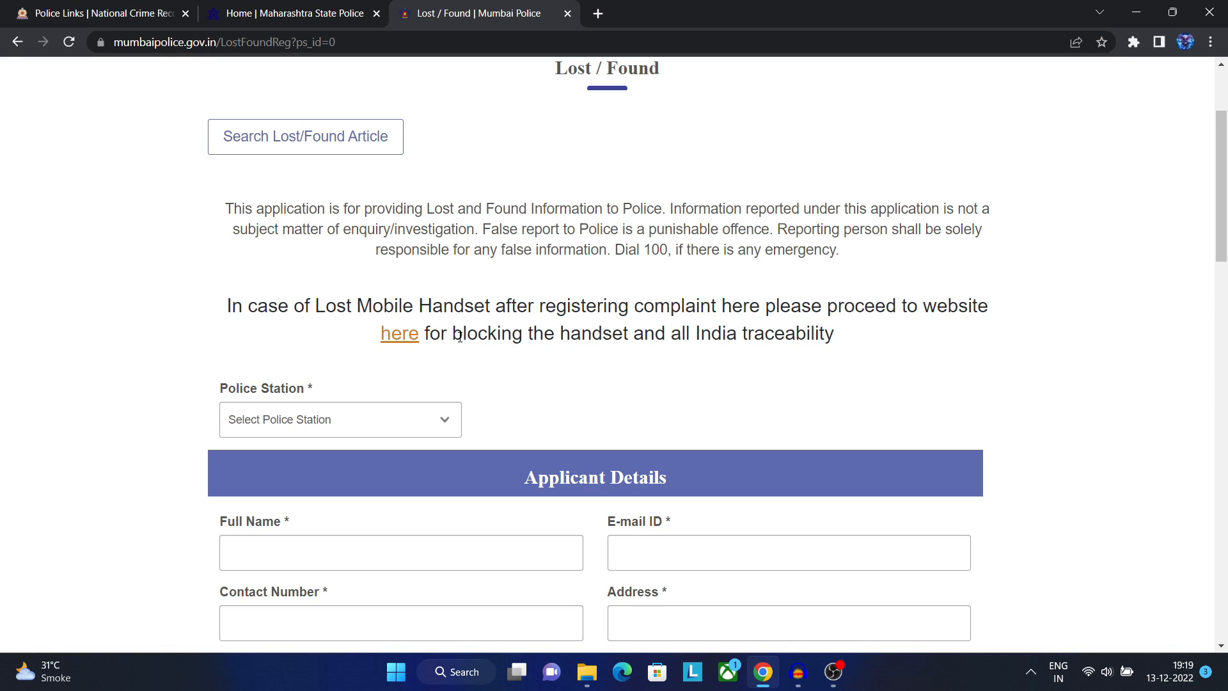
scroll(579, 375, down, 2)
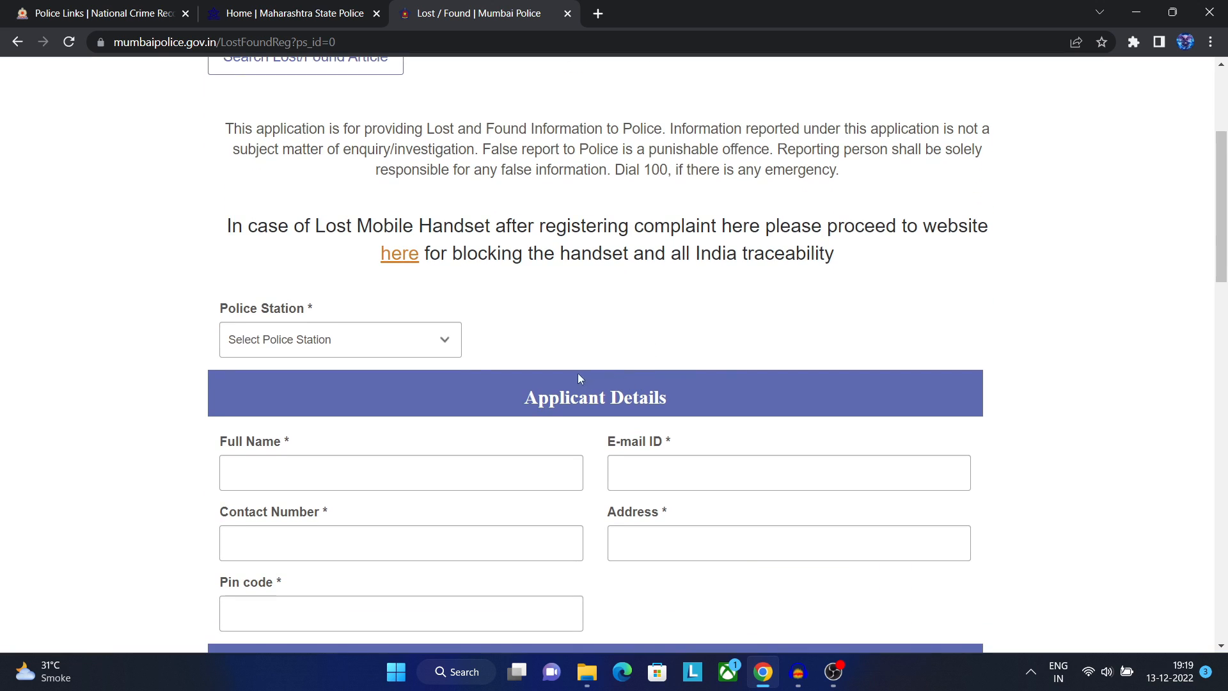
click(428, 345)
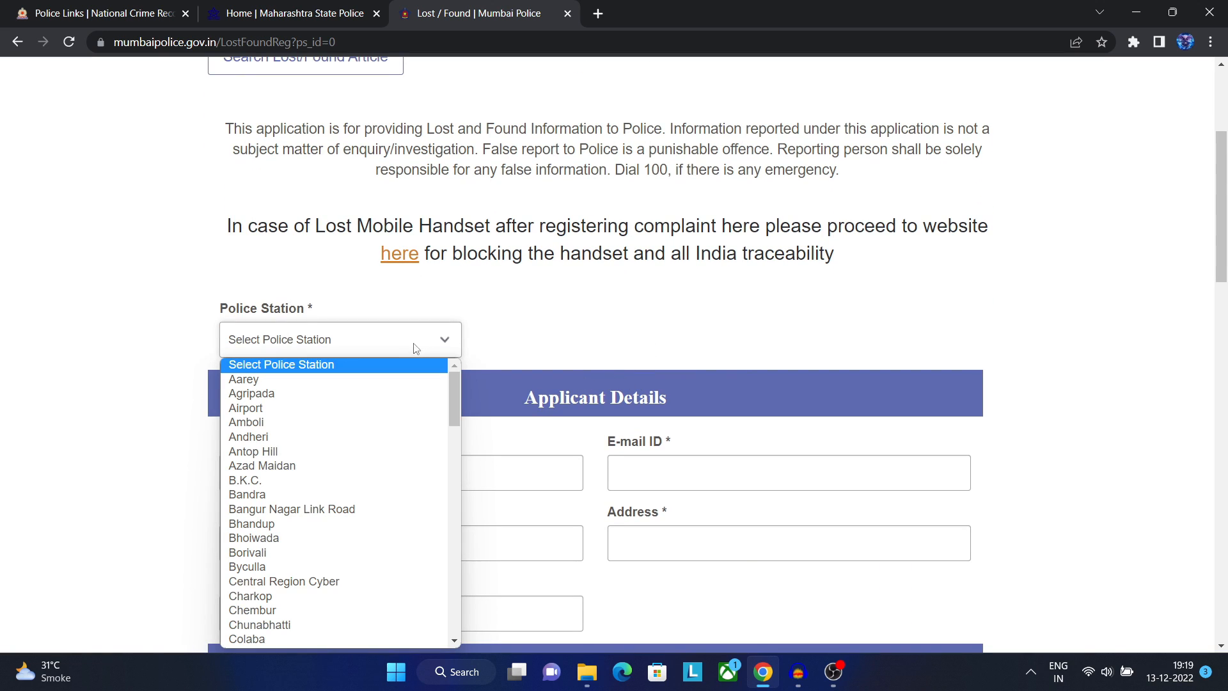
click(350, 437)
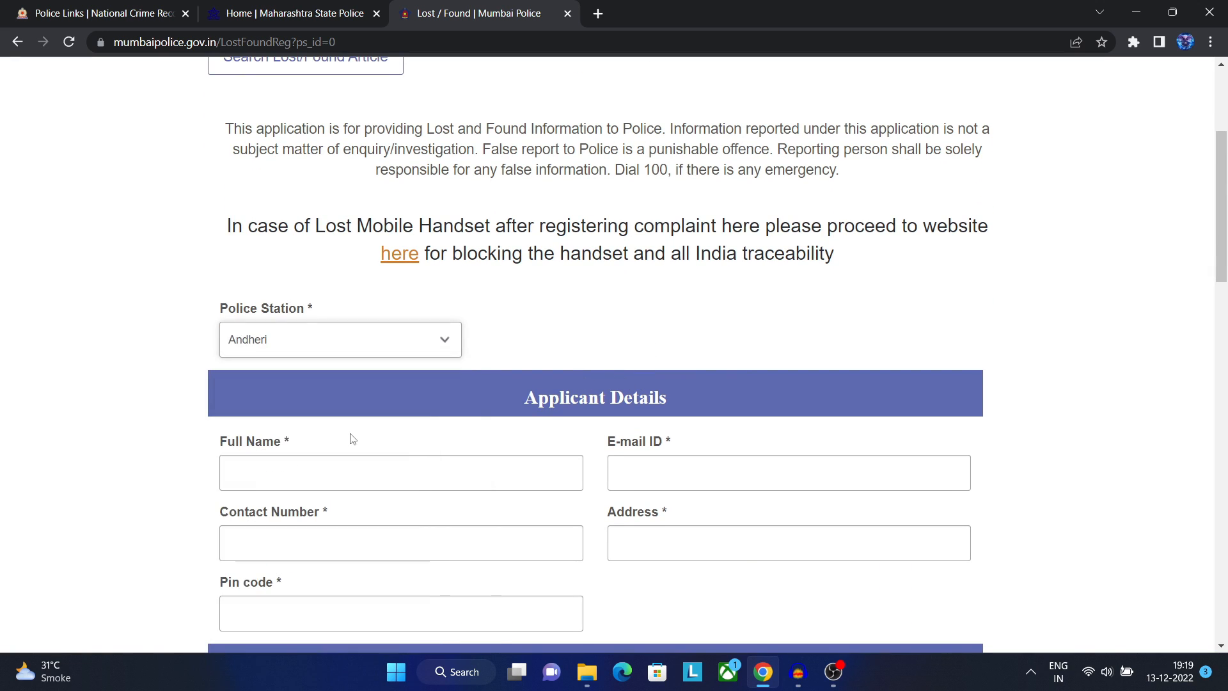
Step: Go through the applicant detail fields for full name, e-mail ID, contact number, address and pin code
scroll(444, 343, down, 3)
click(428, 312)
click(724, 312)
click(461, 393)
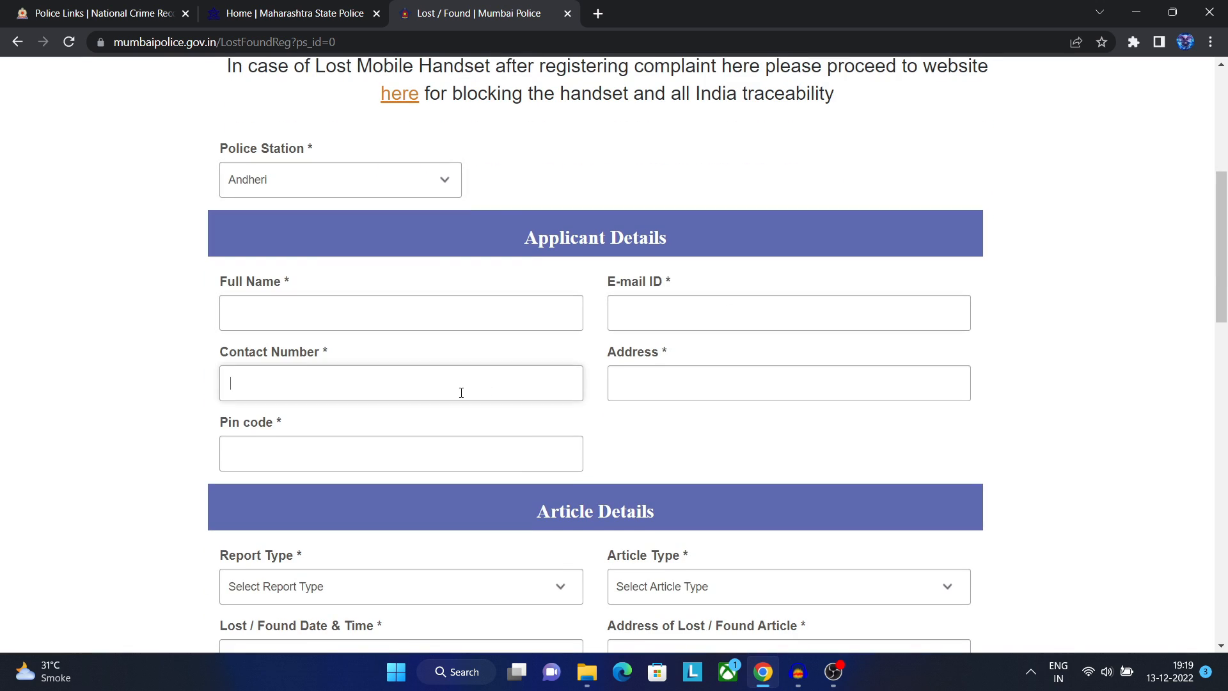
click(662, 388)
click(425, 452)
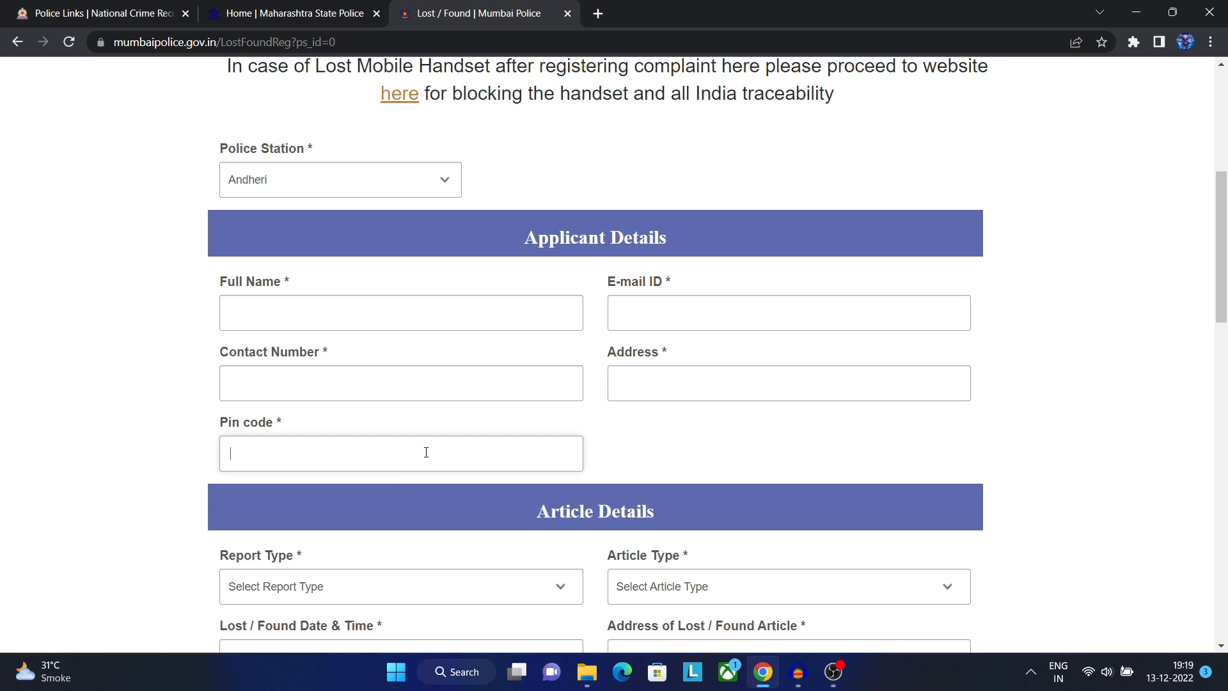
Step: Set the report type to Lost Item Report and the article type to Other document
scroll(946, 352, down, 4)
click(418, 350)
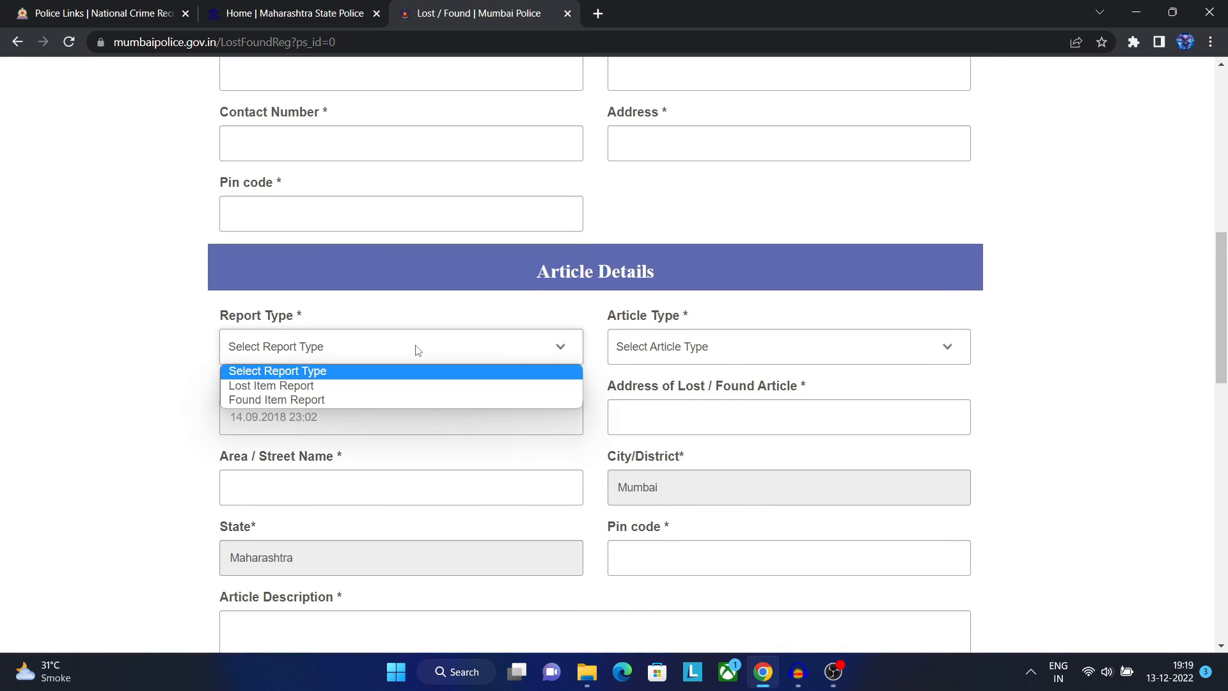
click(398, 386)
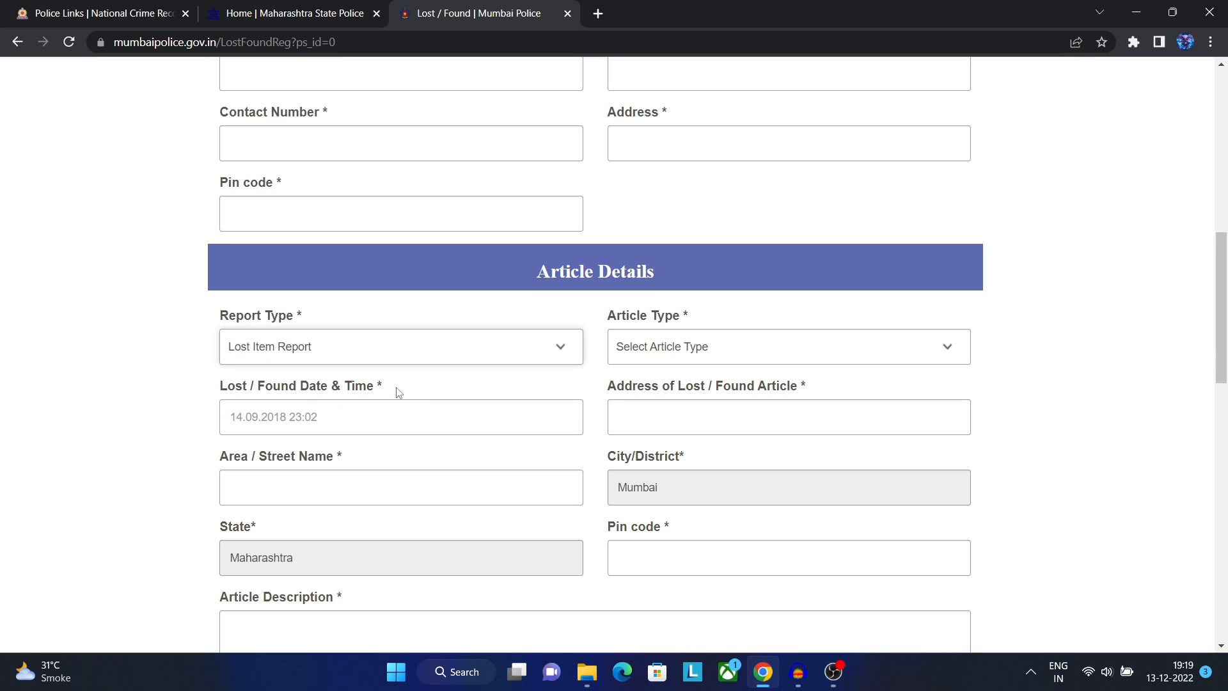
click(844, 349)
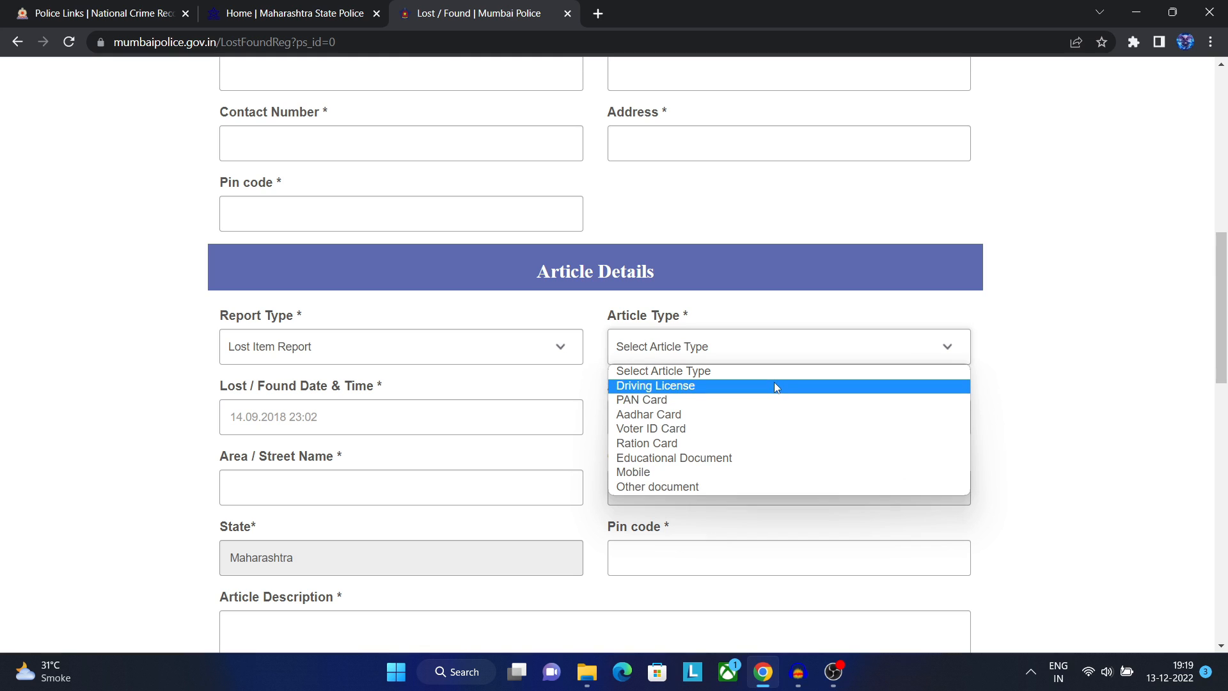
click(691, 490)
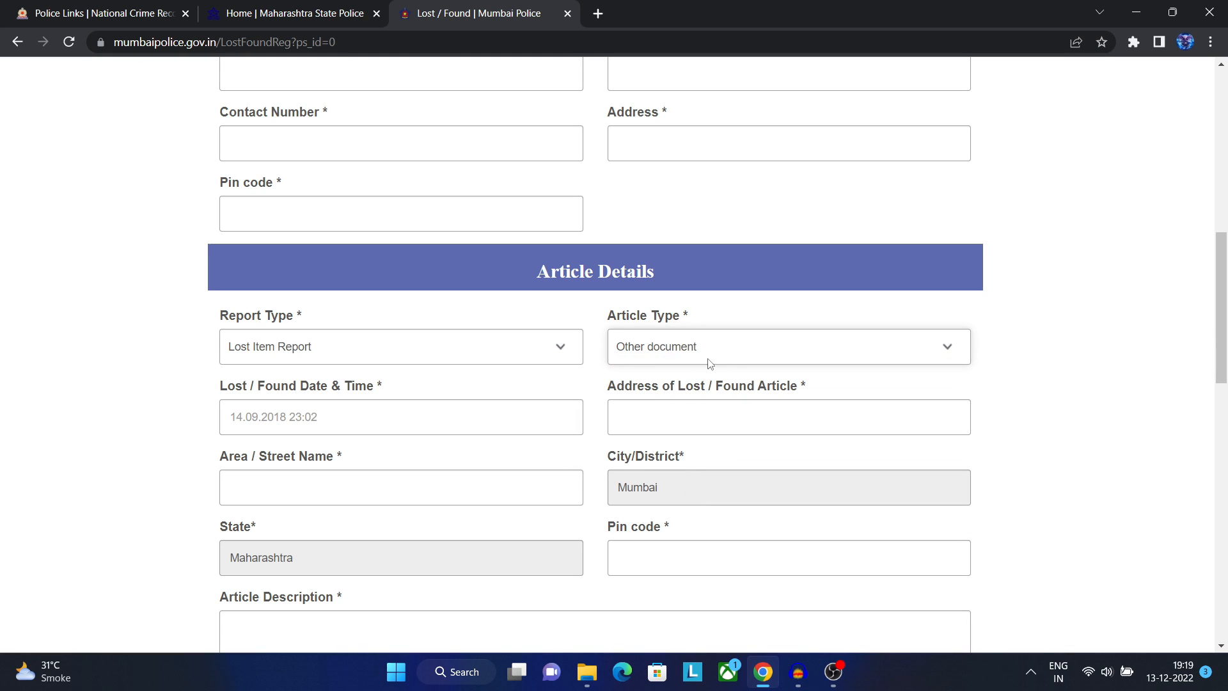
Step: Go through the article fields for lost/found date and time, address, area or street name, and article description
click(338, 419)
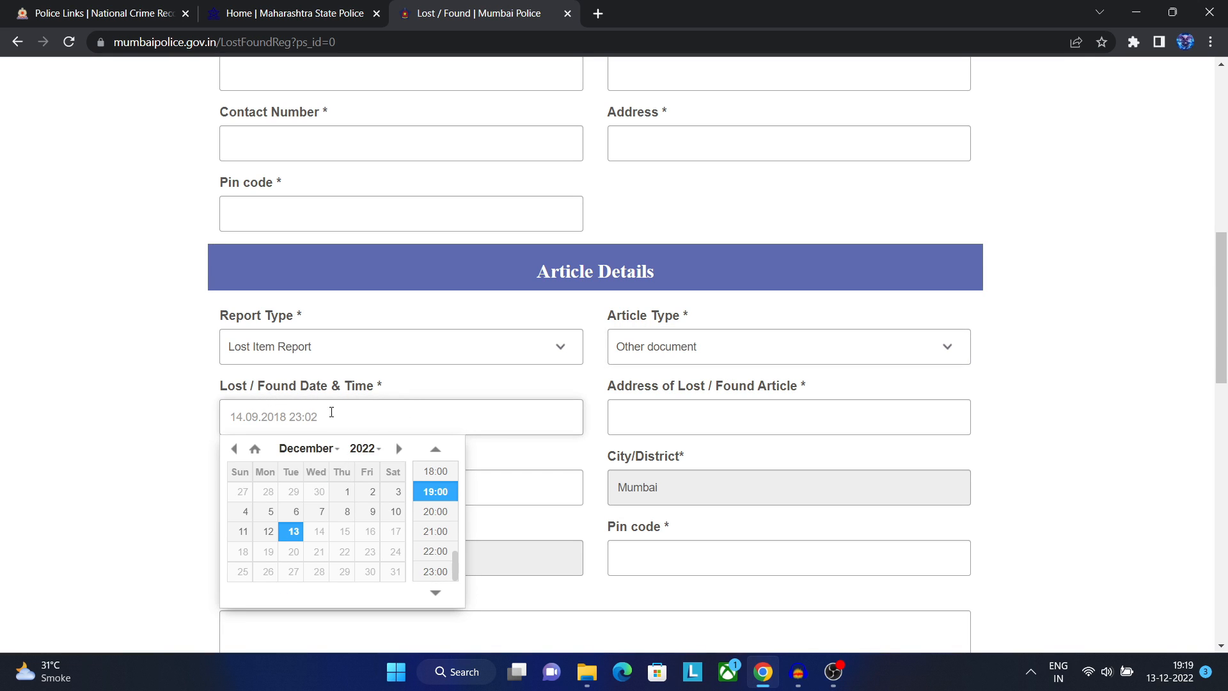
click(464, 420)
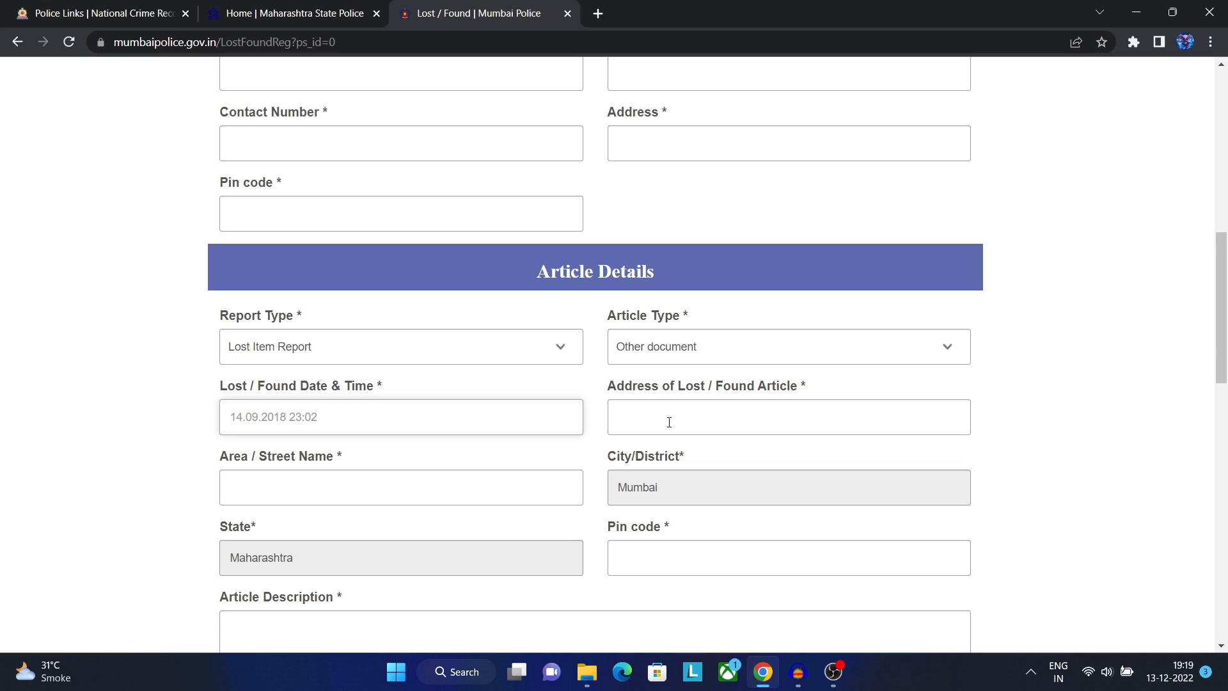
click(720, 420)
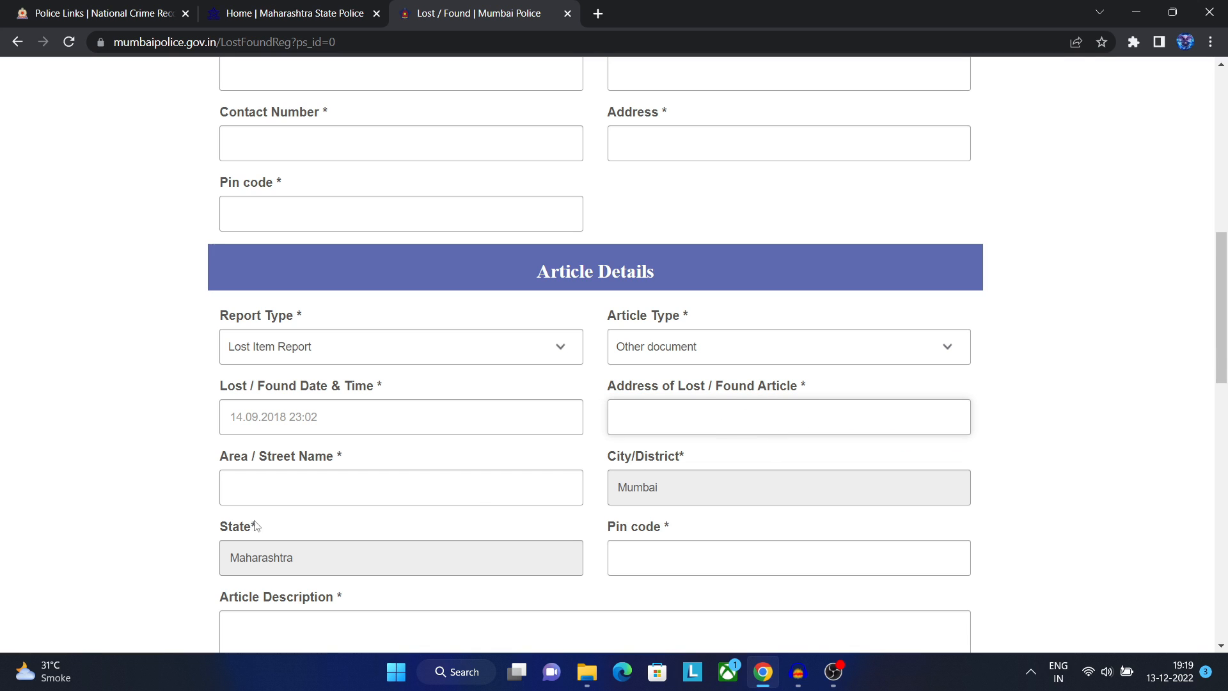
click(321, 484)
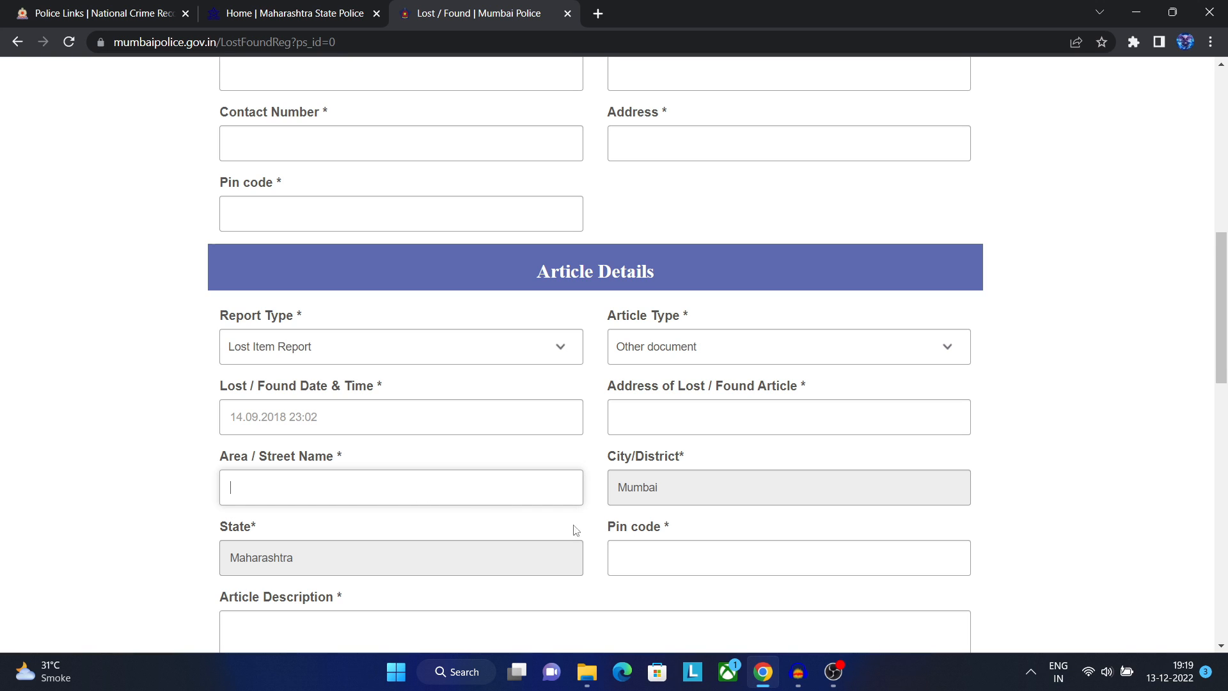
scroll(746, 496, down, 1)
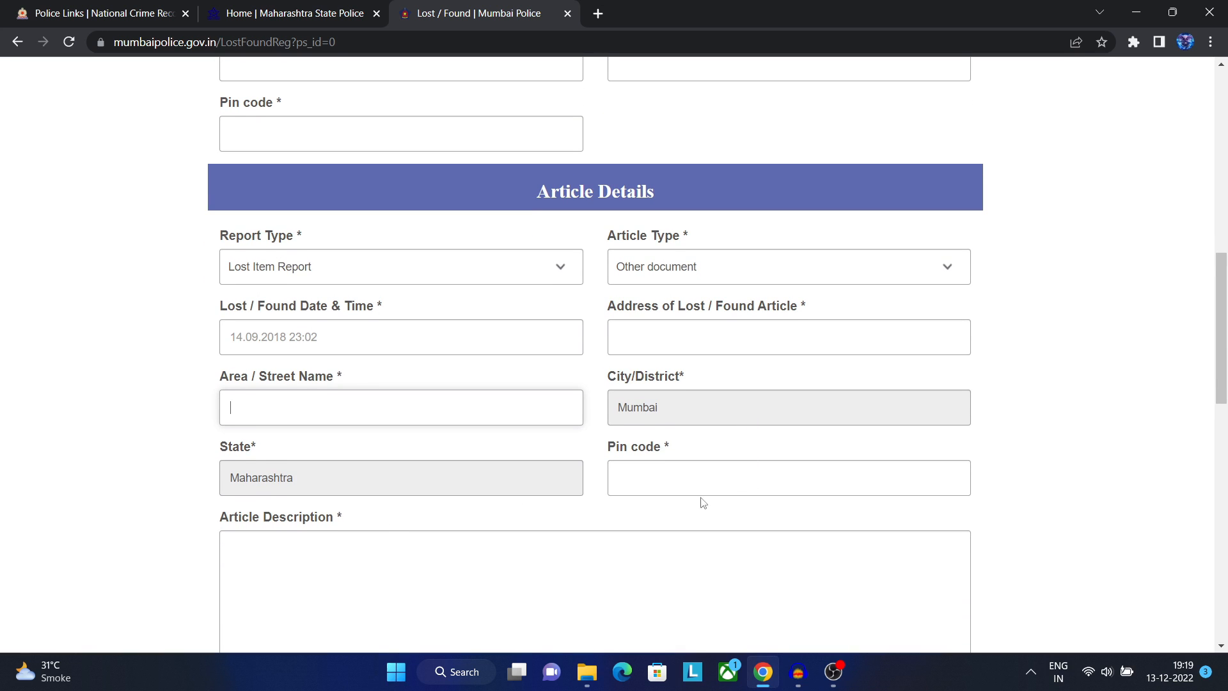
scroll(723, 477, down, 2)
click(366, 407)
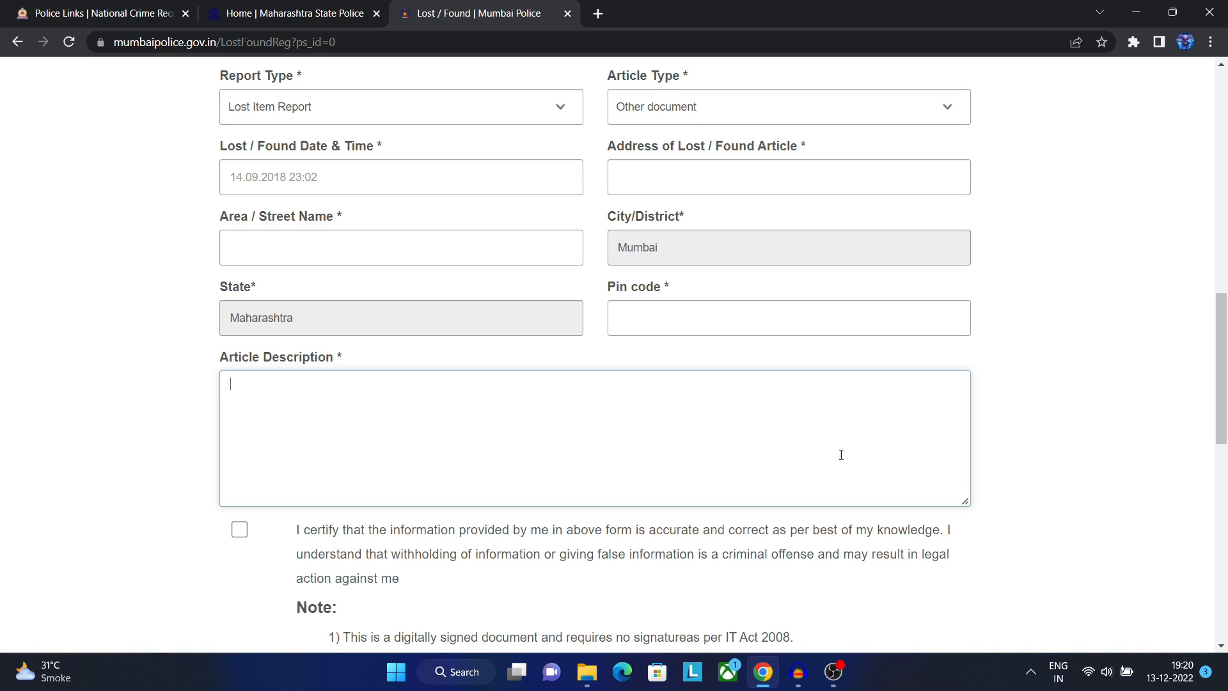
Step: Accept the declaration certifying the report's accuracy and review the notes and disclaimer down to the captcha
scroll(729, 484, down, 1)
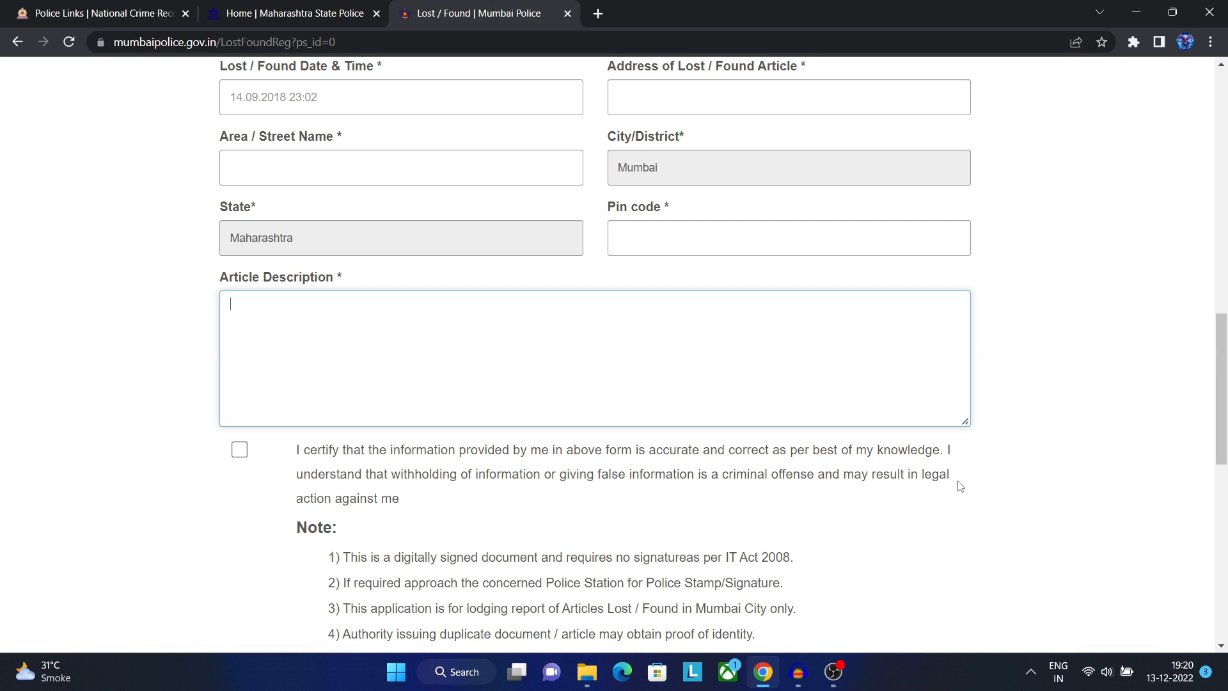
click(236, 454)
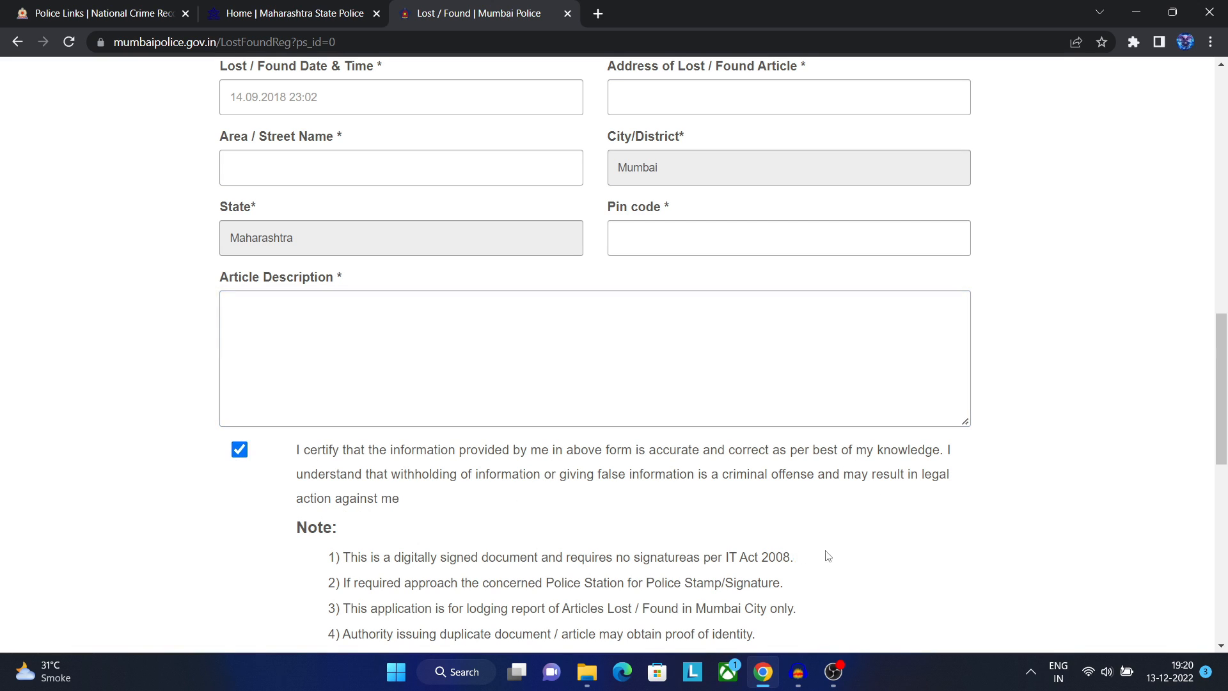
scroll(829, 555, down, 2)
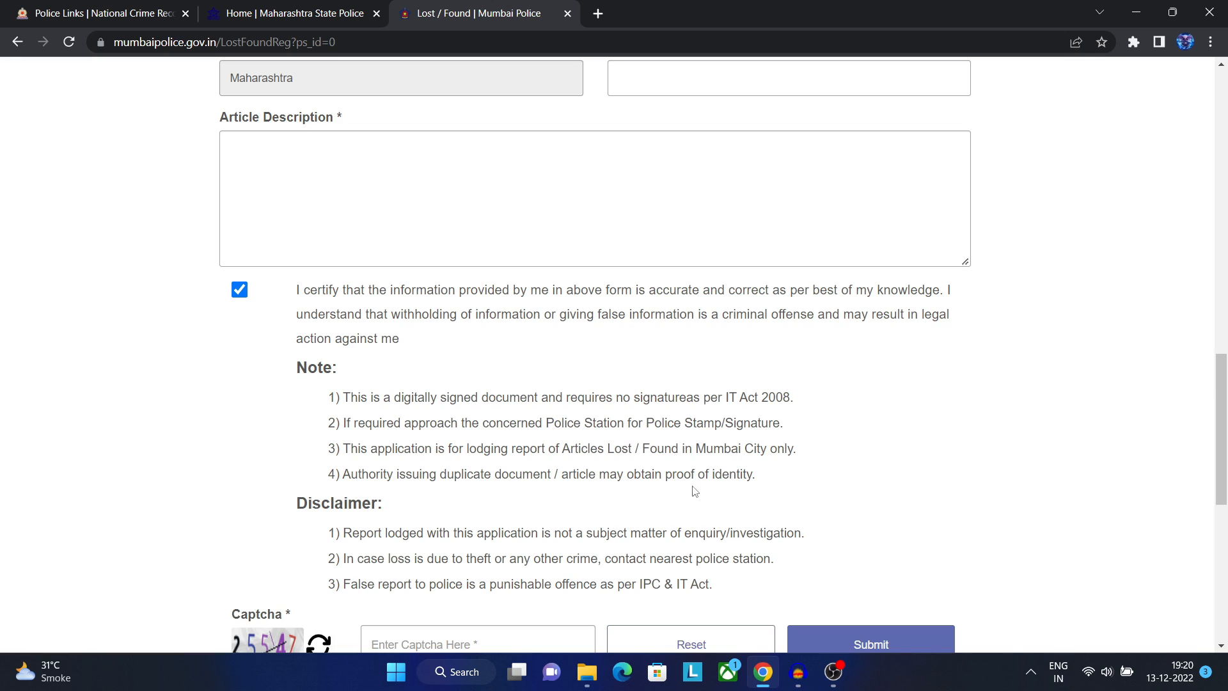
scroll(792, 494, down, 1)
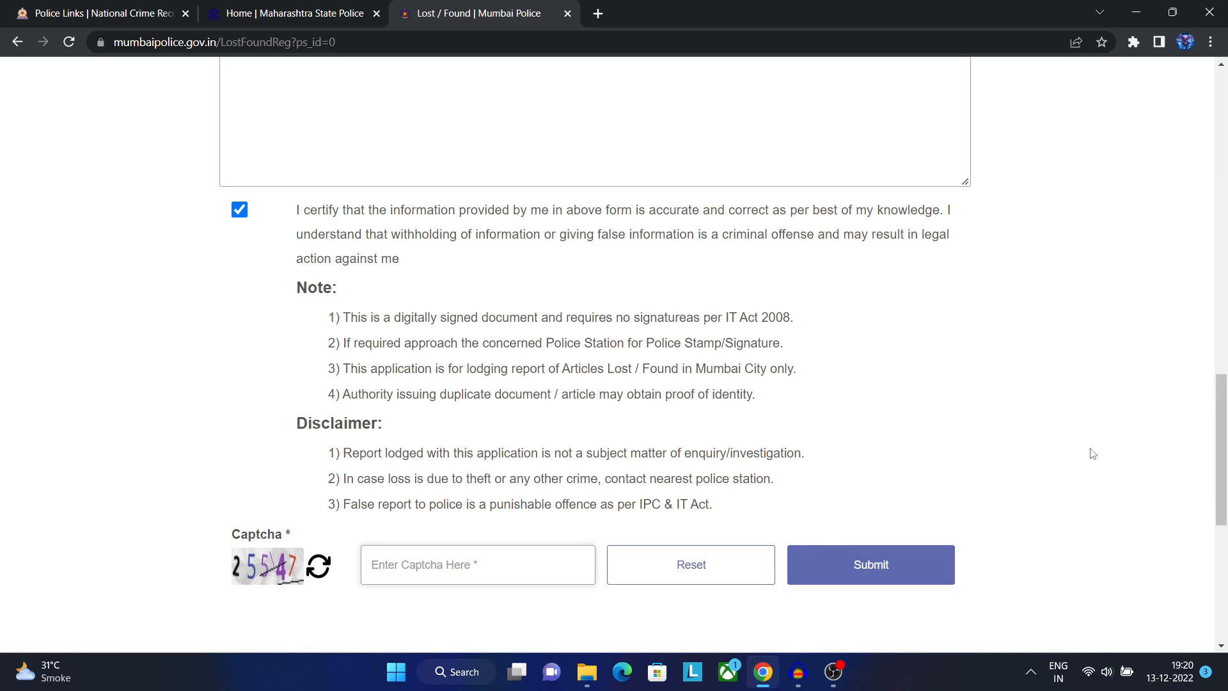
Step: Open the linked website for blocking a lost mobile handset and agree to leave the Mumbai Police site
key(Home)
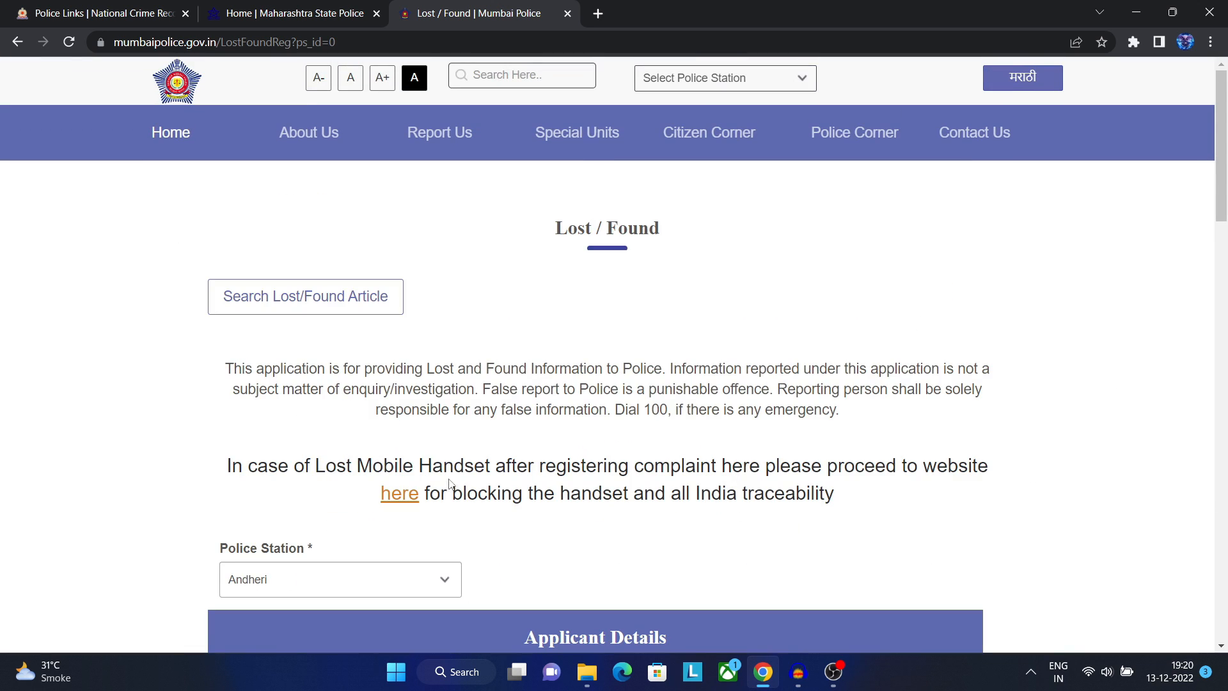
click(398, 495)
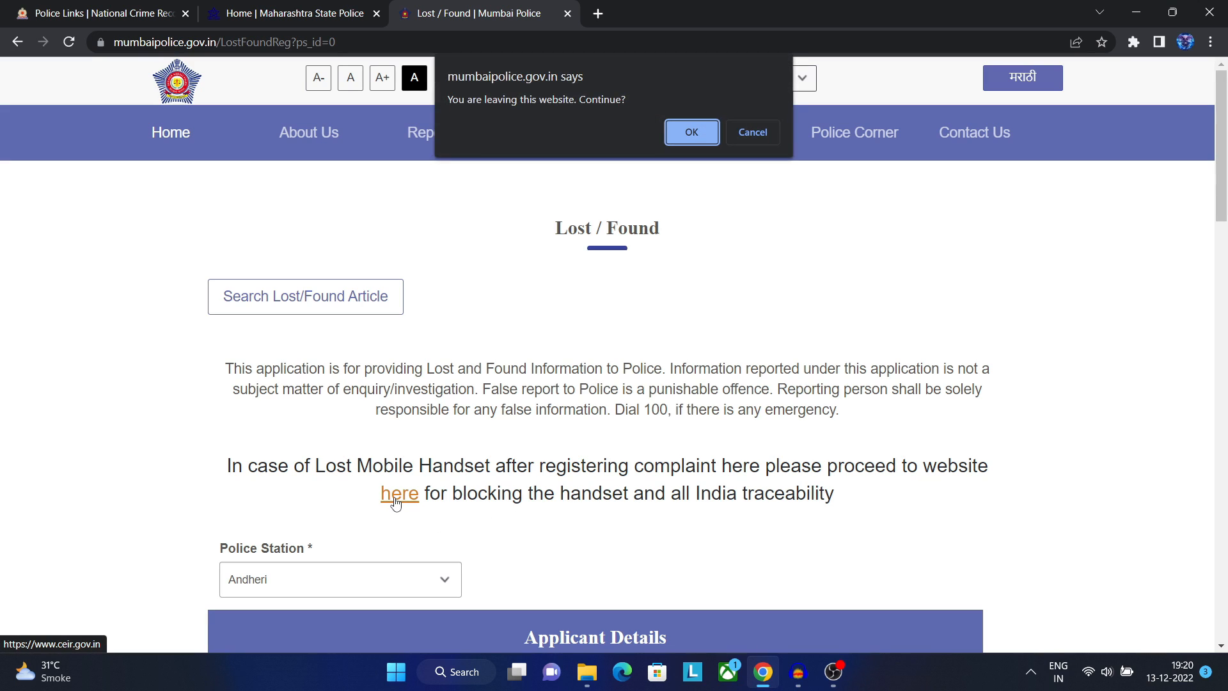
click(697, 140)
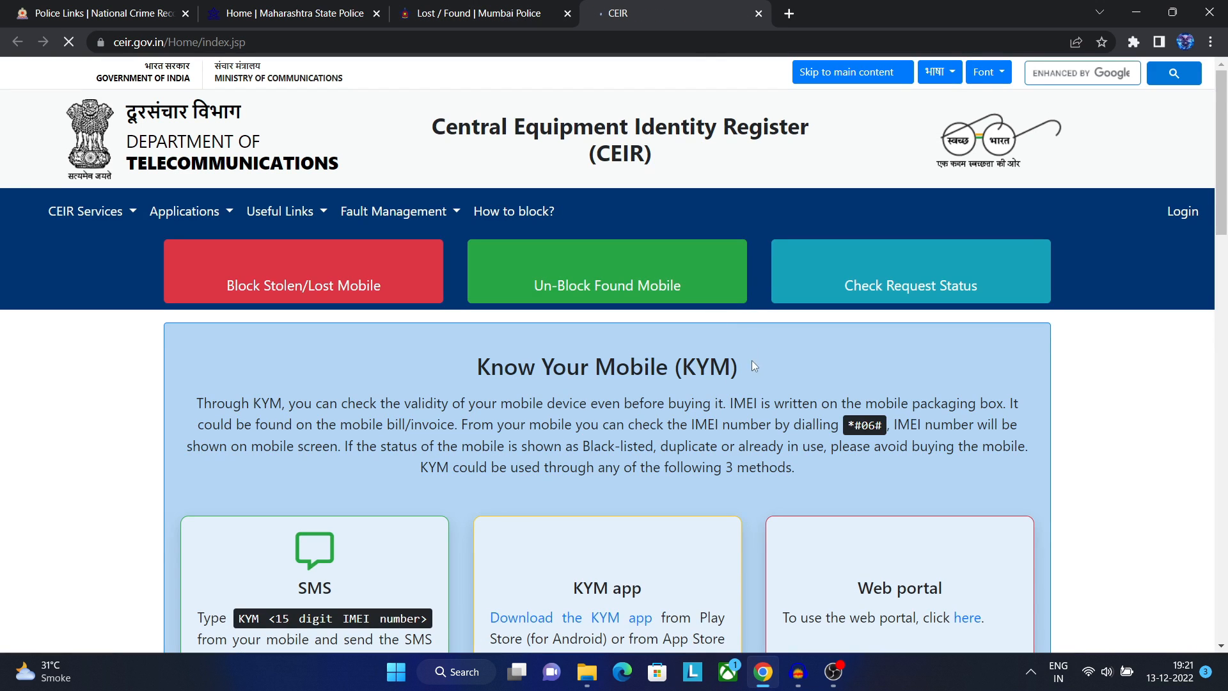
Step: Open the Block Stolen/Lost Mobile request form from the CEIR home page
scroll(754, 442, down, 3)
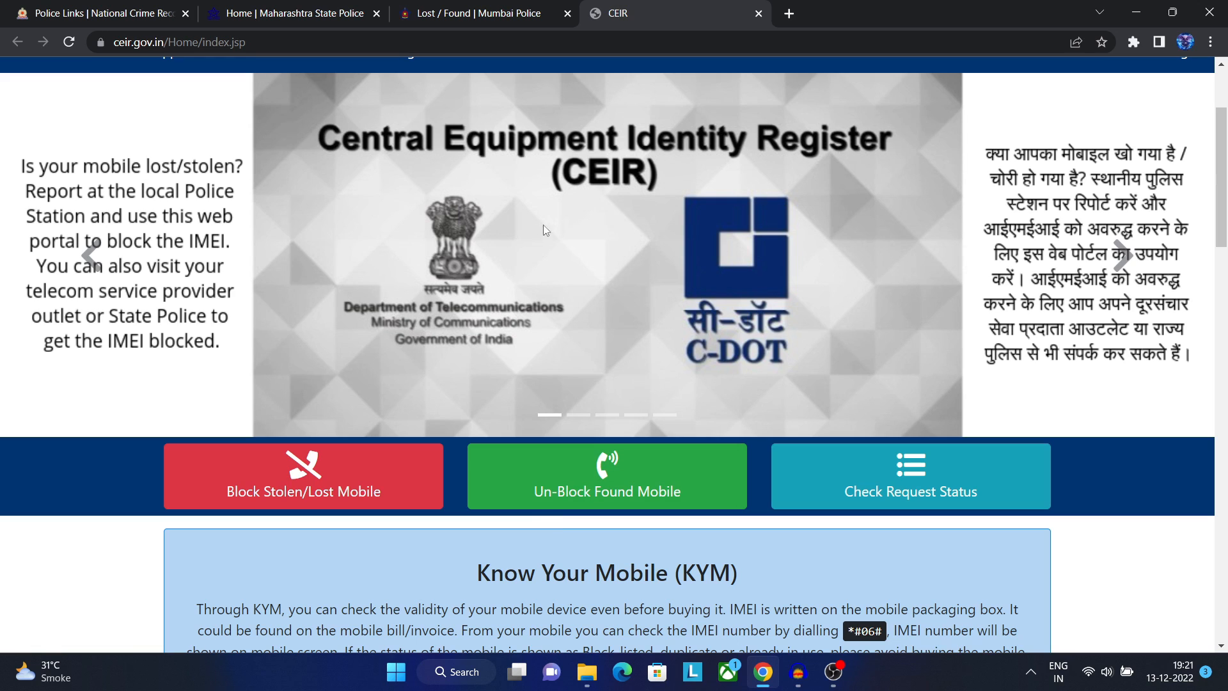
scroll(697, 312, down, 3)
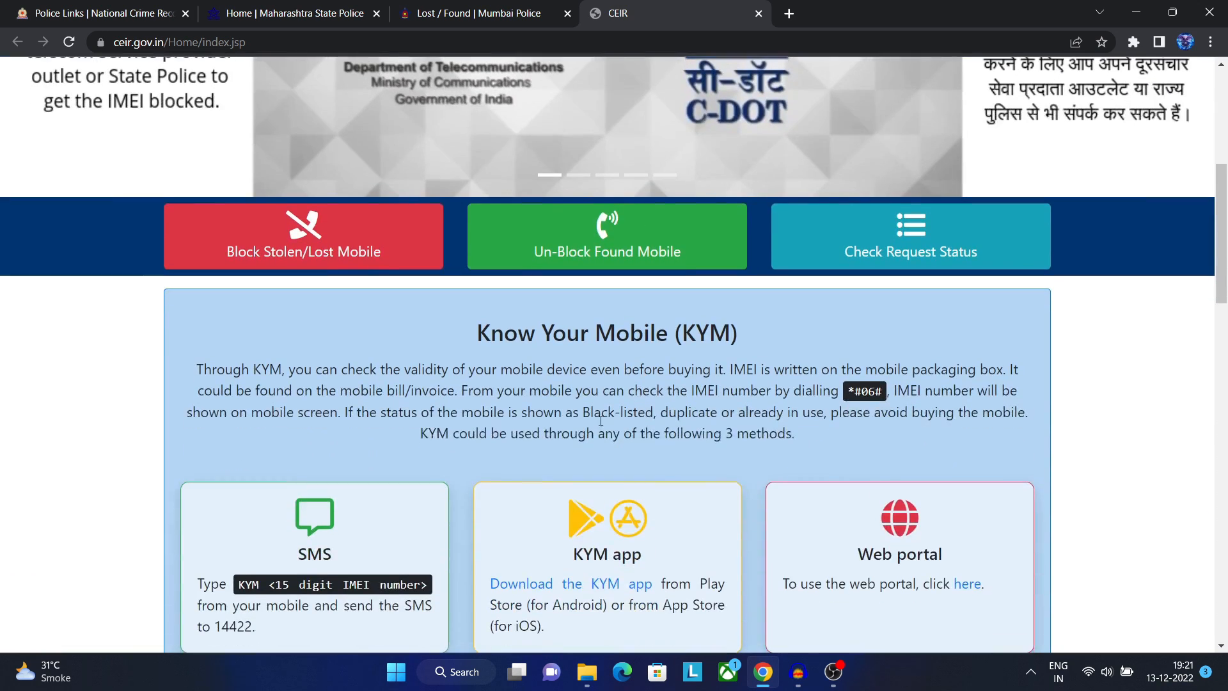
click(295, 255)
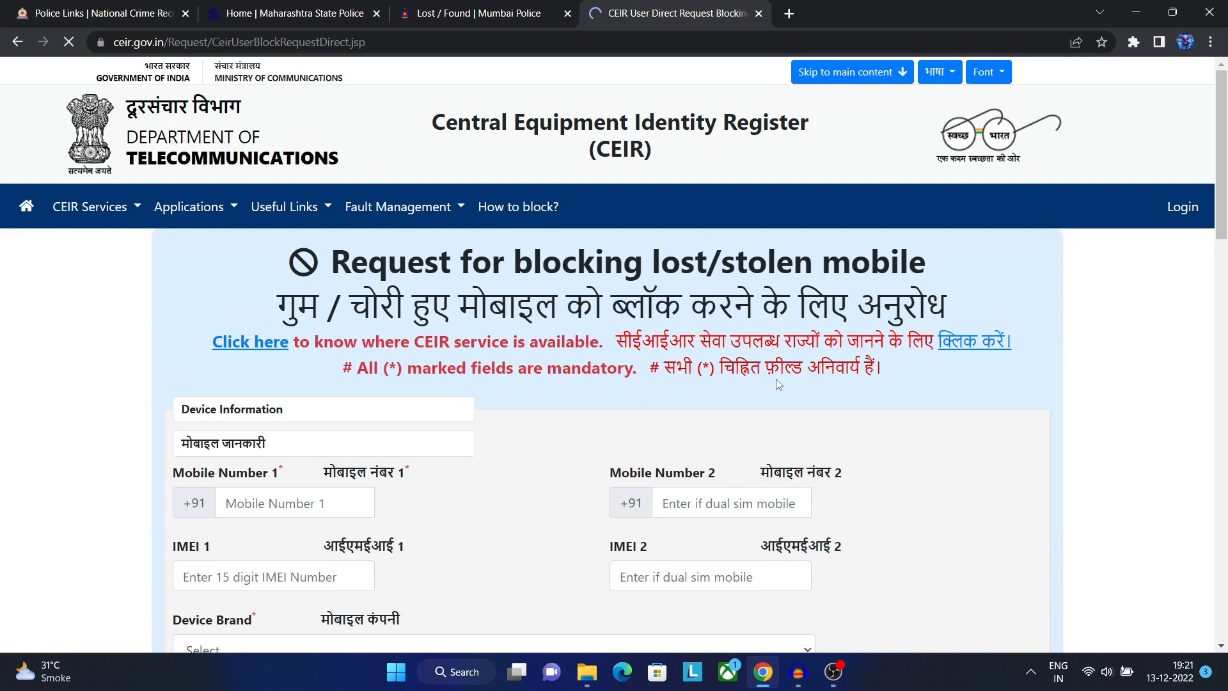
Step: Look over the device information fields and search the device brand list for "realme" without choosing a brand
scroll(776, 379, down, 3)
scroll(434, 305, up, 1)
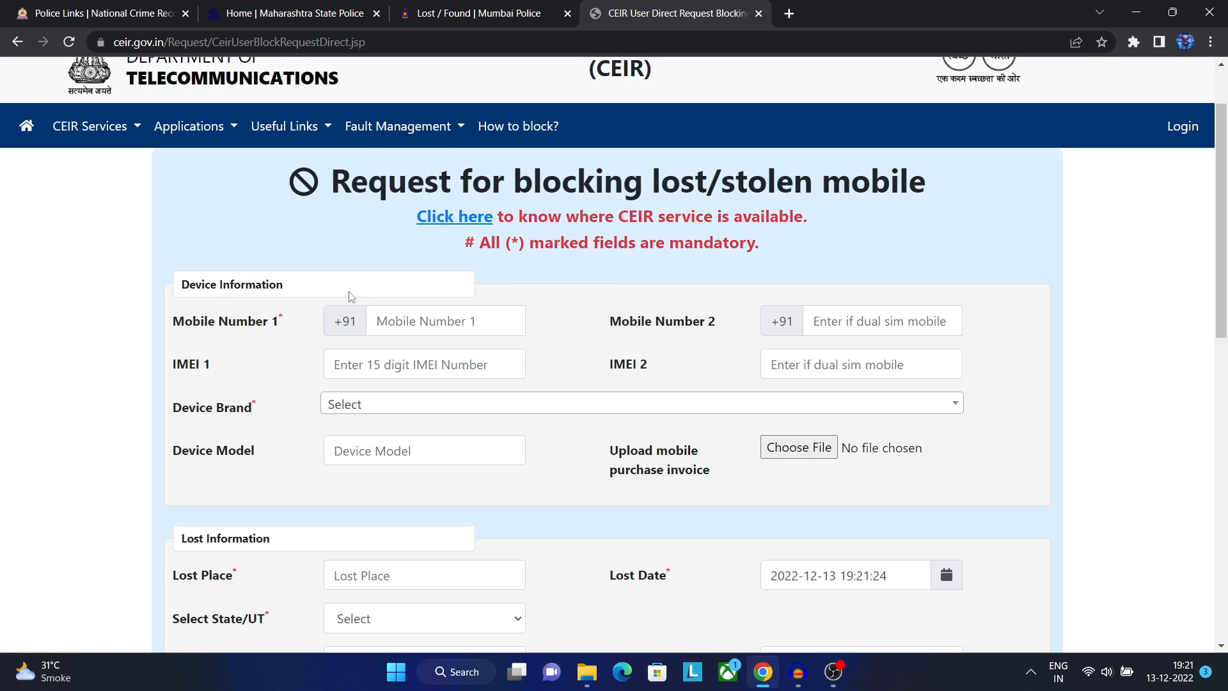
mouse_move(426, 328)
scroll(695, 390, down, 1)
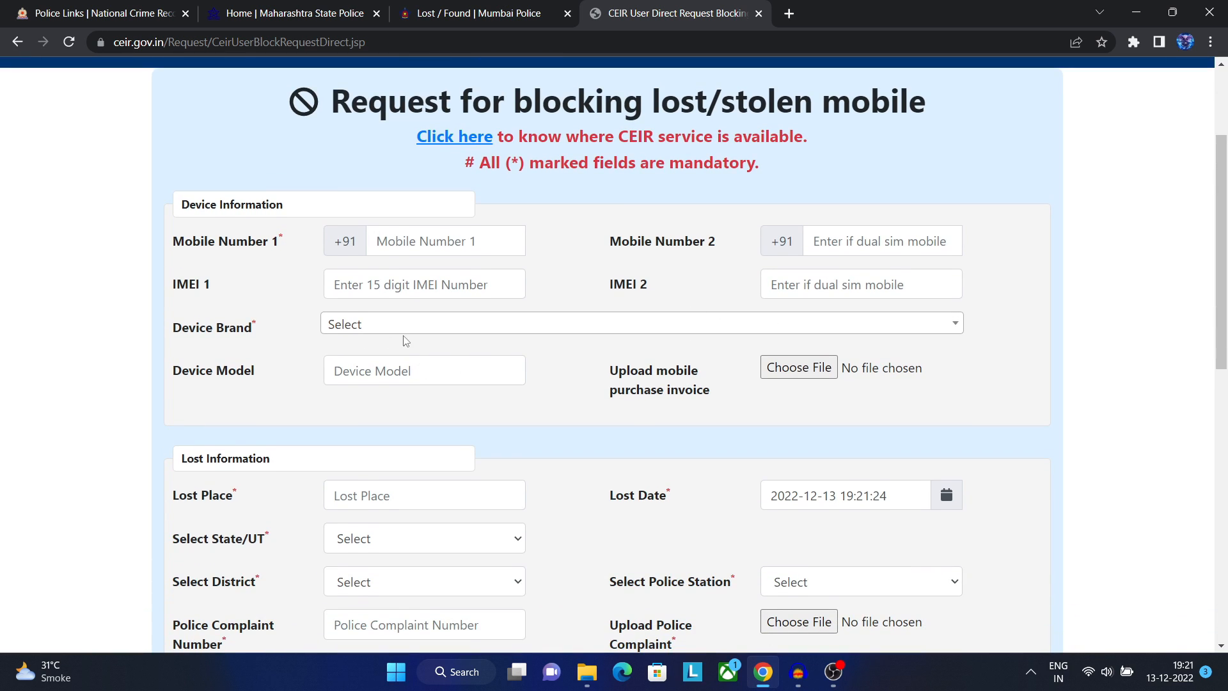
click(456, 331)
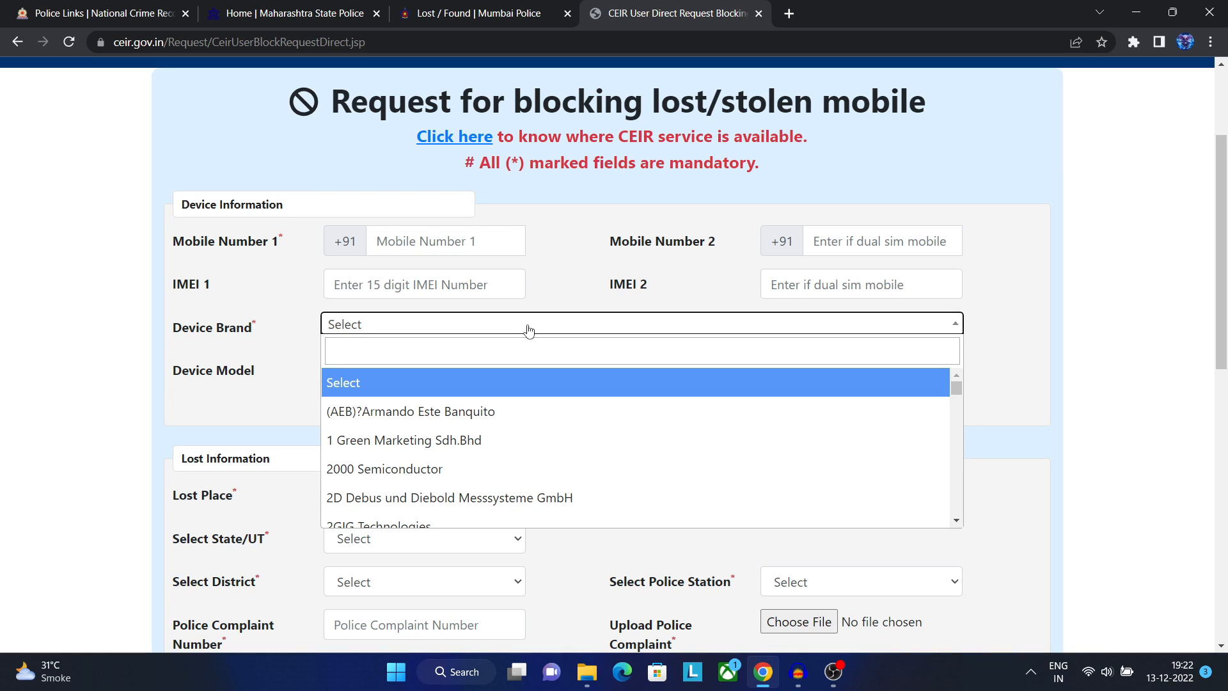
click(530, 350)
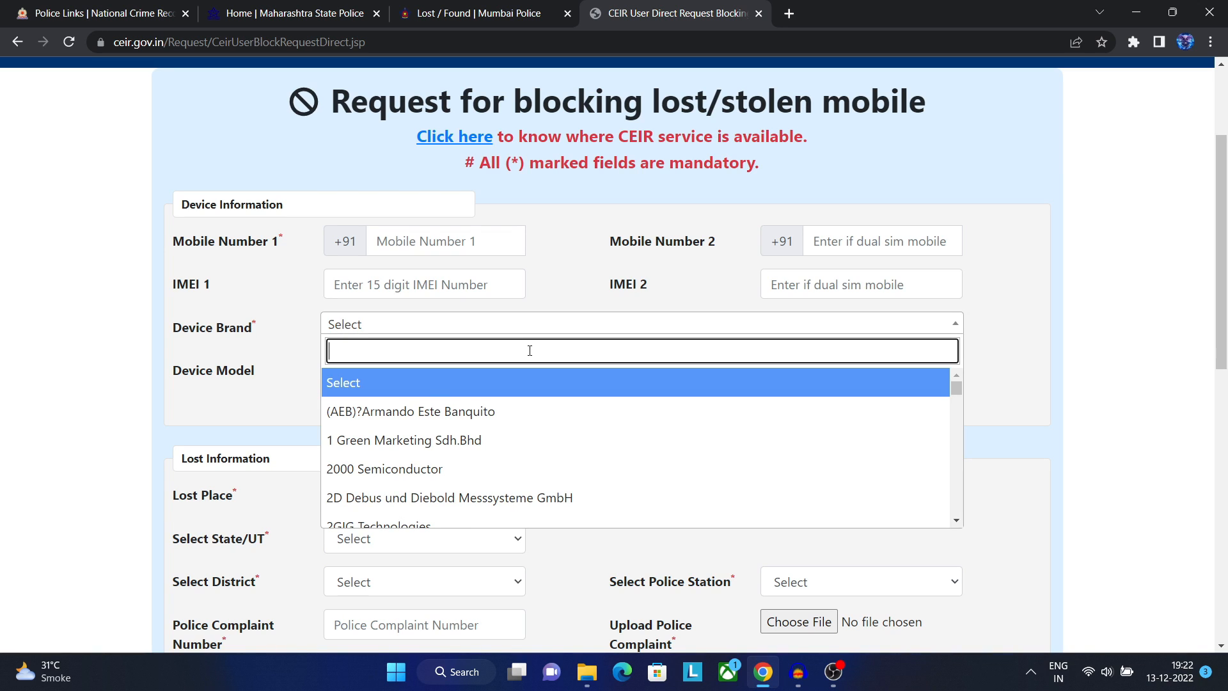
text(re)
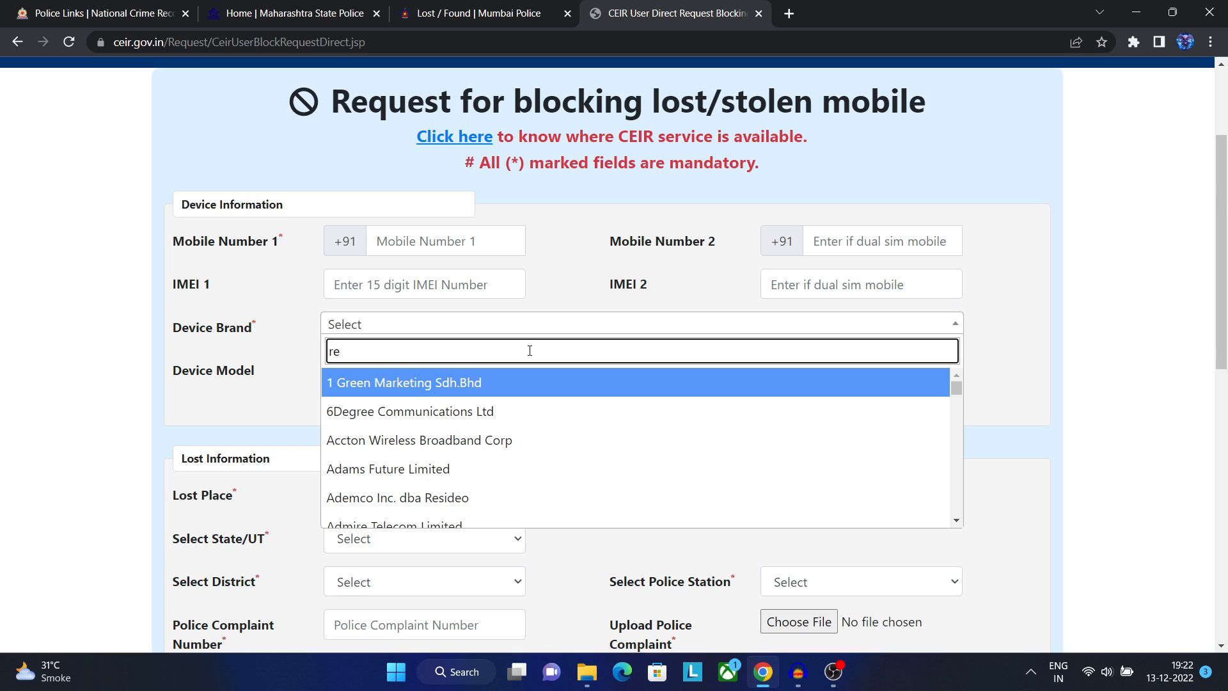
text(alm)
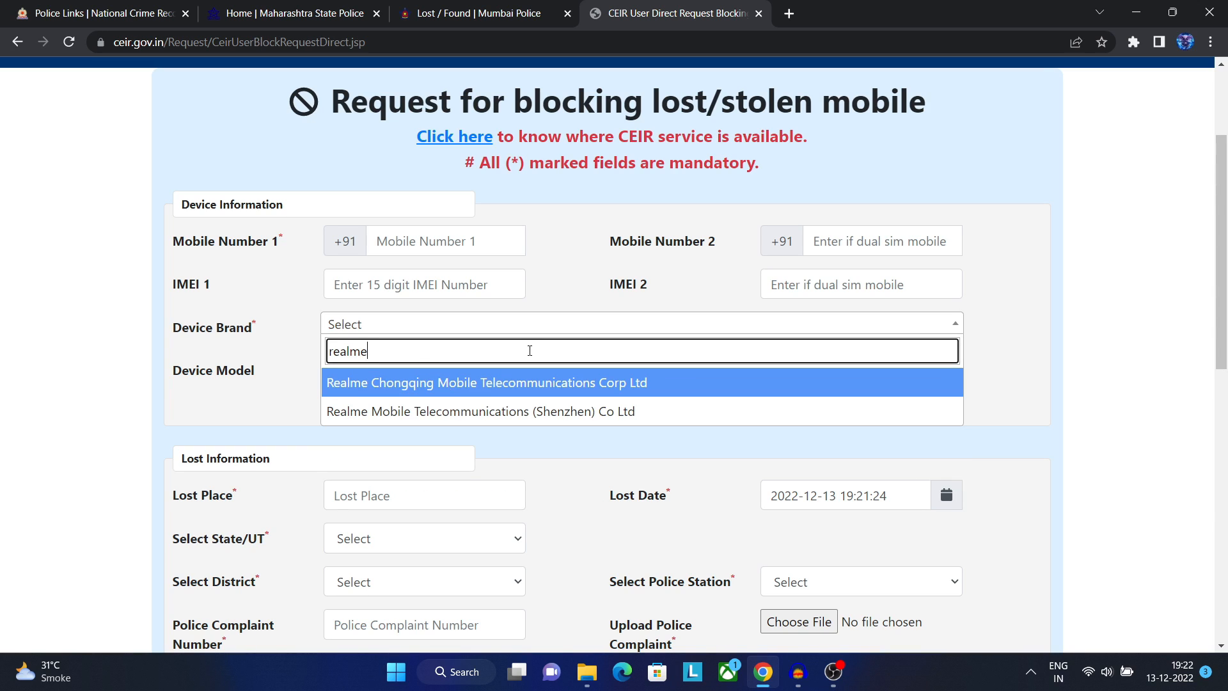
key(Escape)
scroll(712, 428, down, 3)
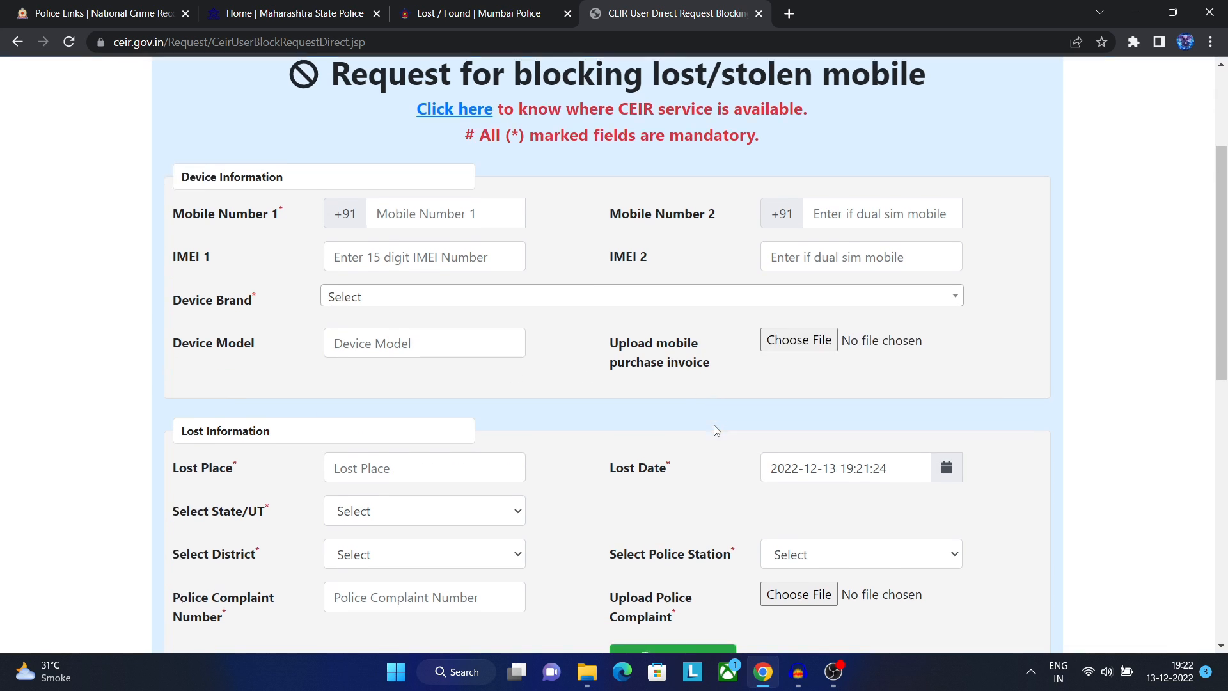
Step: Look over the lost information, owner details, captcha and declaration sections of the CEIR blocking request form
scroll(874, 524, down, 5)
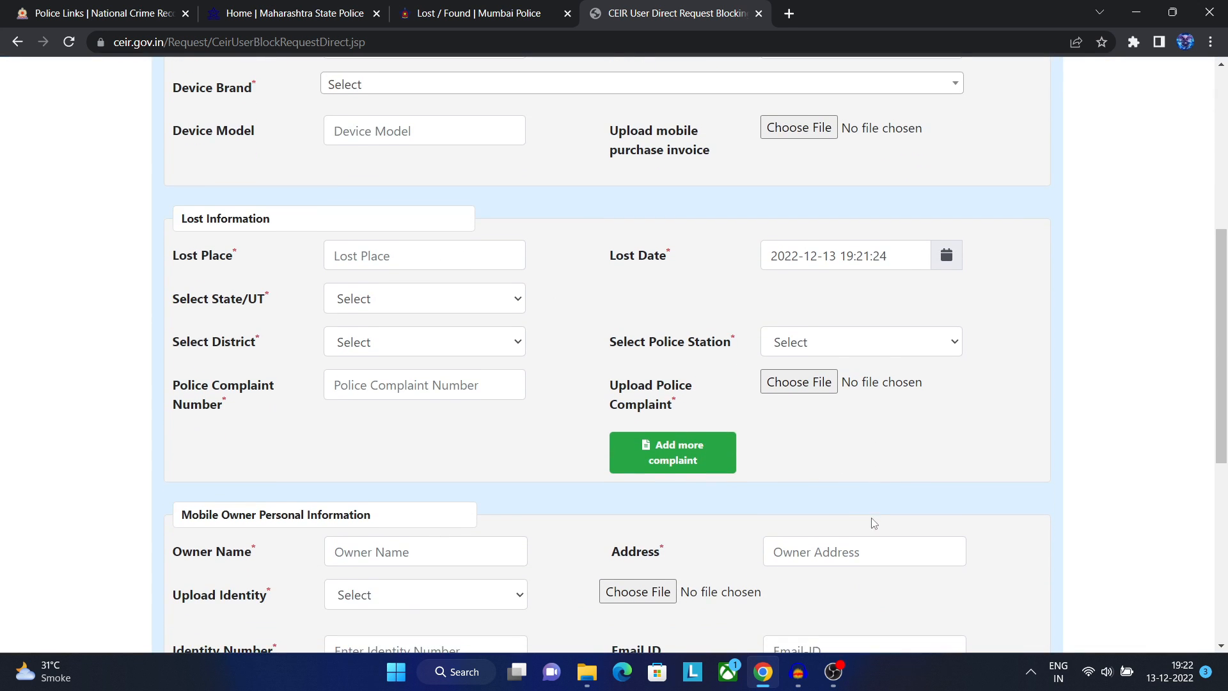
scroll(699, 509, down, 3)
scroll(474, 515, up, 6)
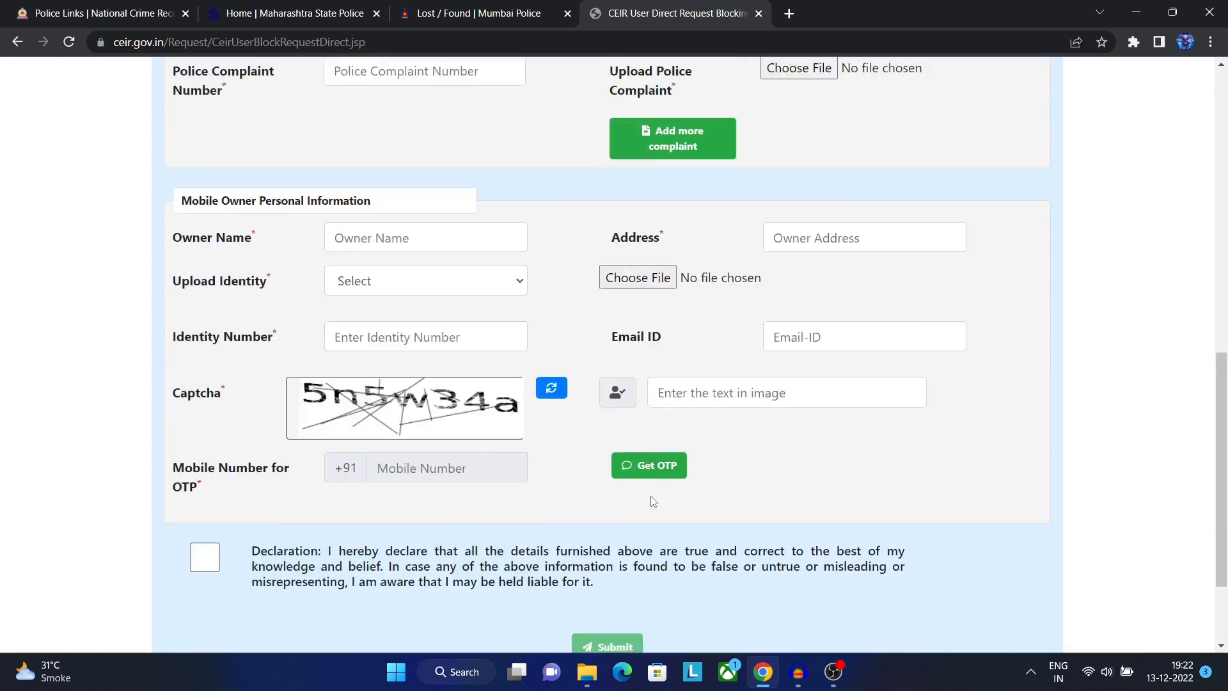
Step: Close the CEIR, Mumbai Police and Maharashtra State Police pages to return to the NCRB police links list
click(759, 13)
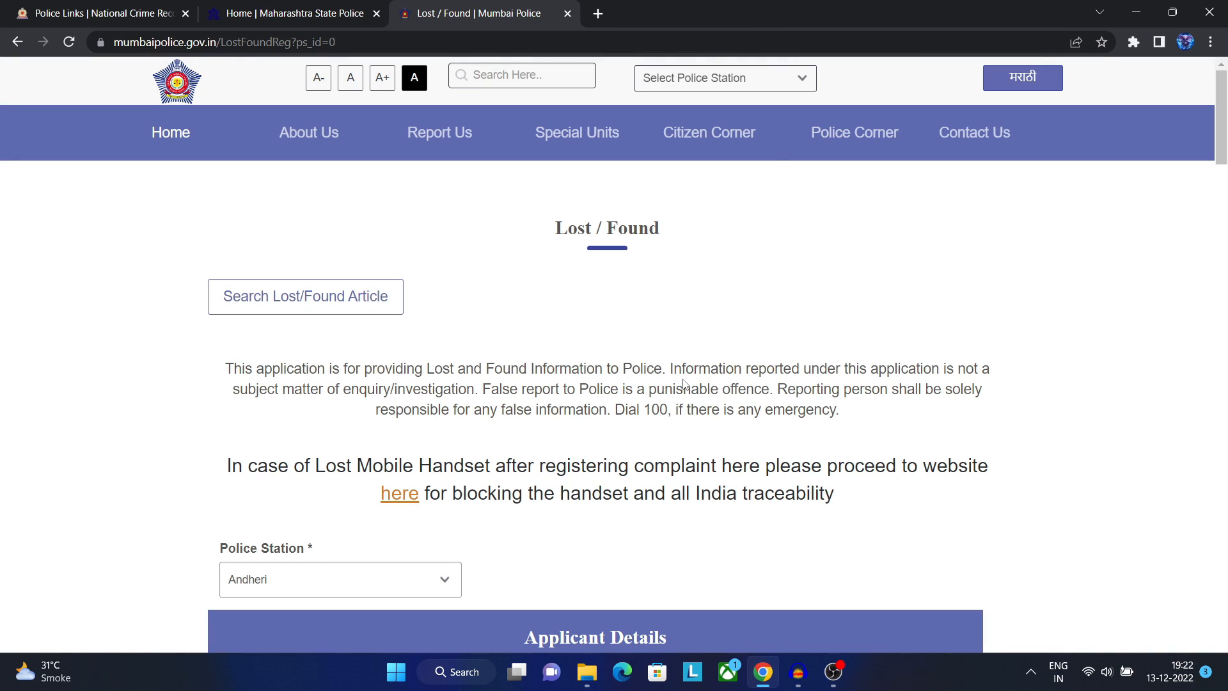
click(567, 14)
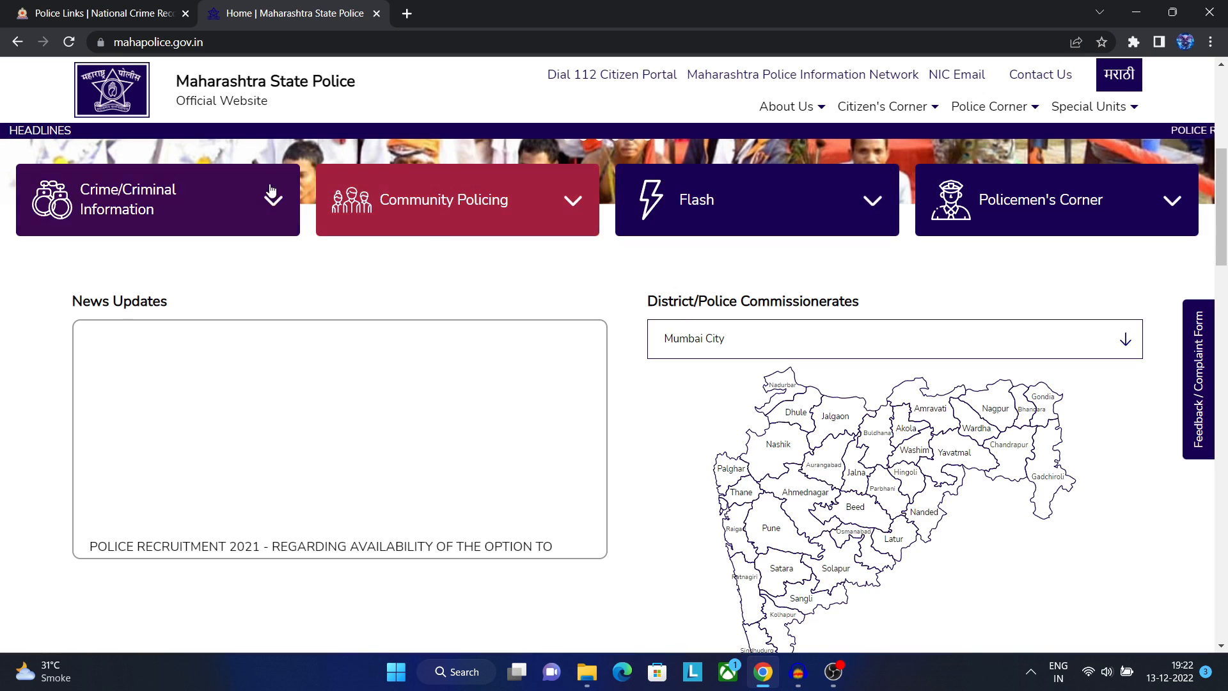
scroll(469, 277, up, 4)
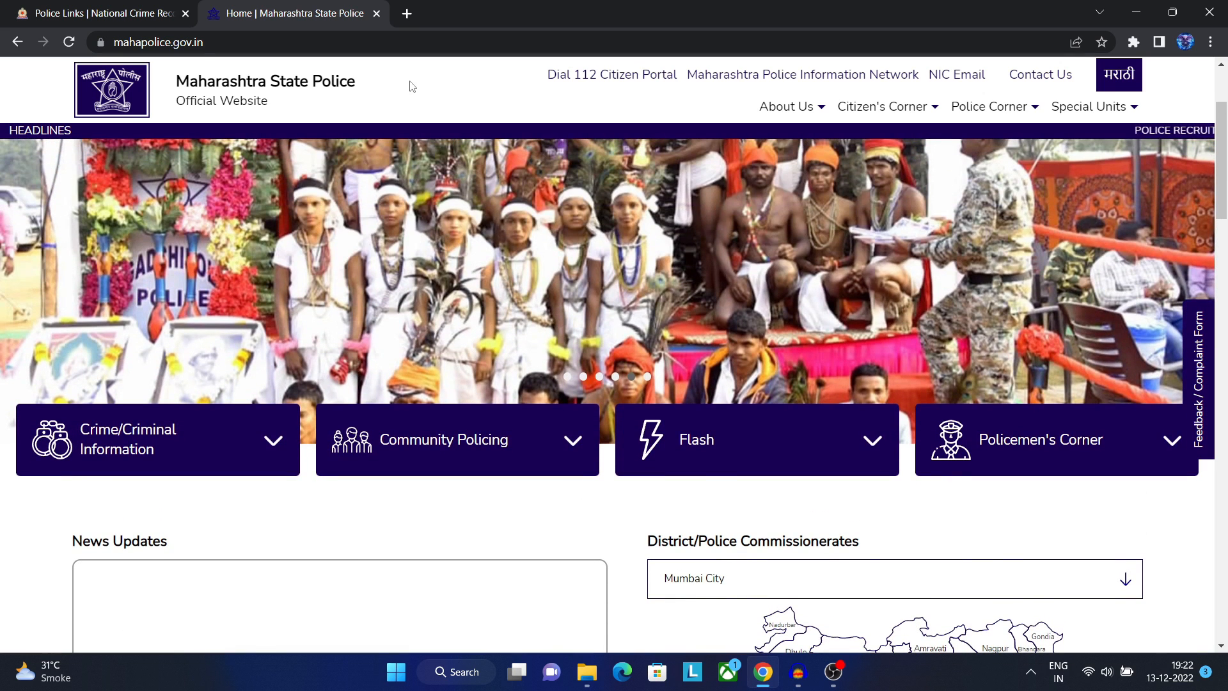
click(376, 14)
Step: Open the Delhi Police website from the Union Territories Police list, using the Government of NCT of Delhi link
scroll(606, 301, down, 10)
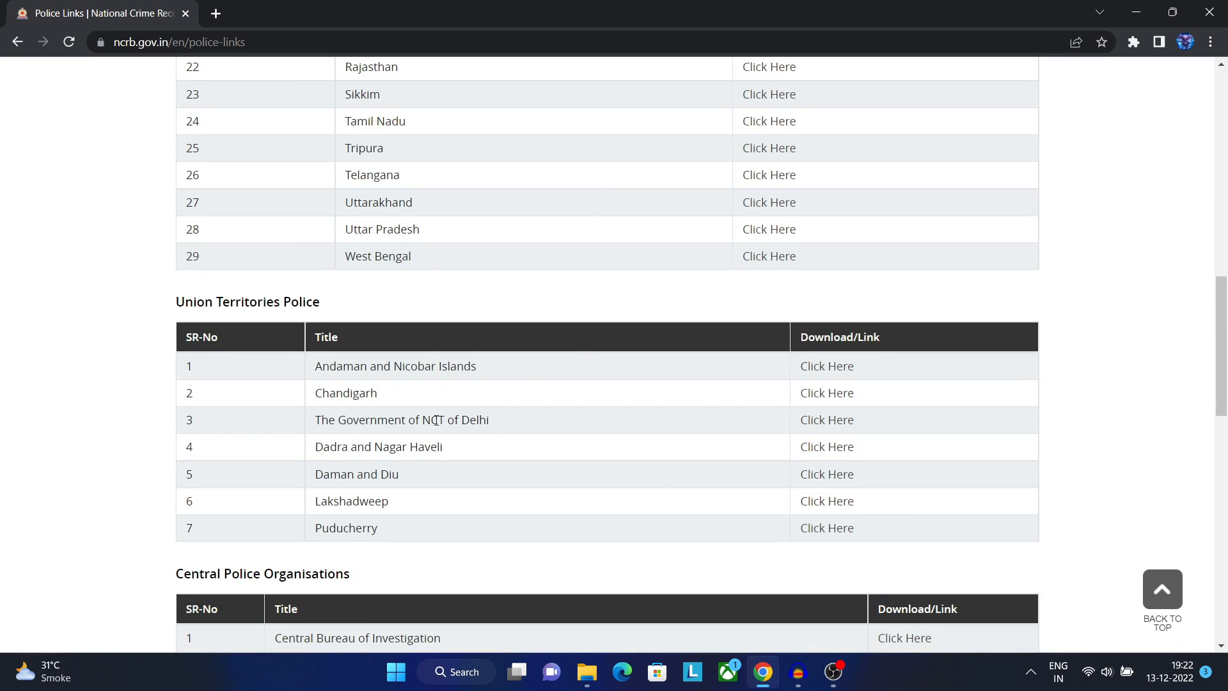
click(822, 428)
click(674, 130)
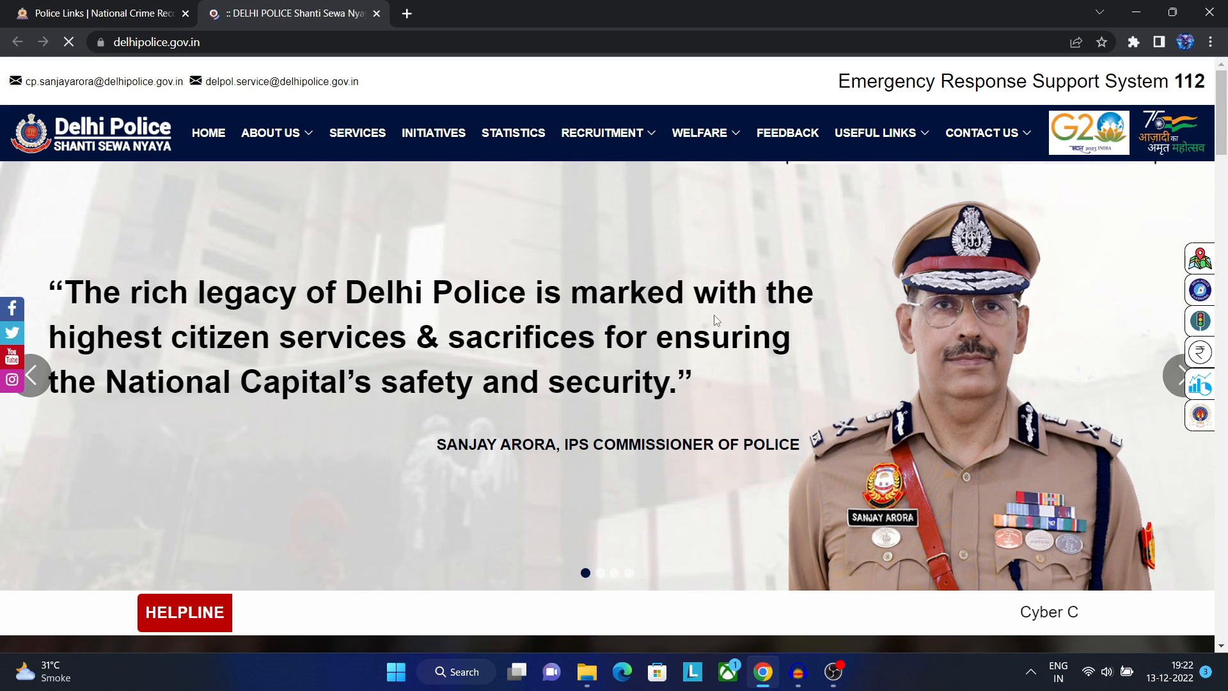
Step: Open the lost article registration form through the Lost Report entry of the Delhi Police citizen services
scroll(762, 316, down, 5)
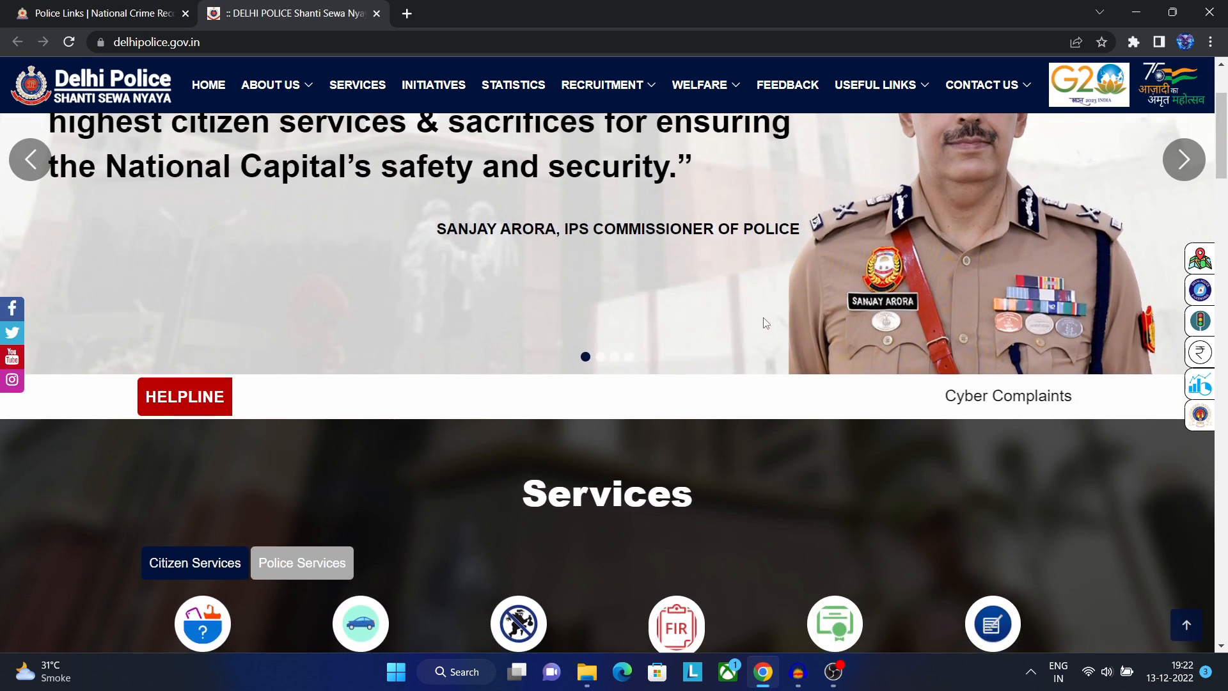
scroll(763, 322, down, 1)
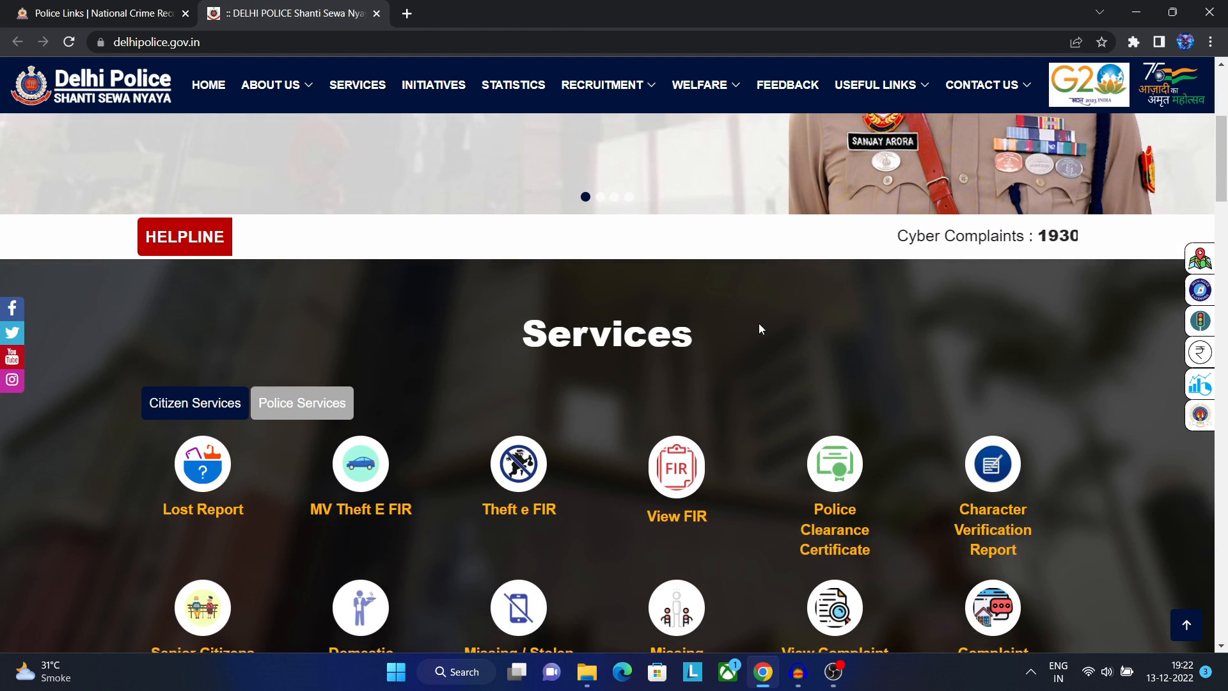
scroll(835, 441, down, 2)
click(1049, 581)
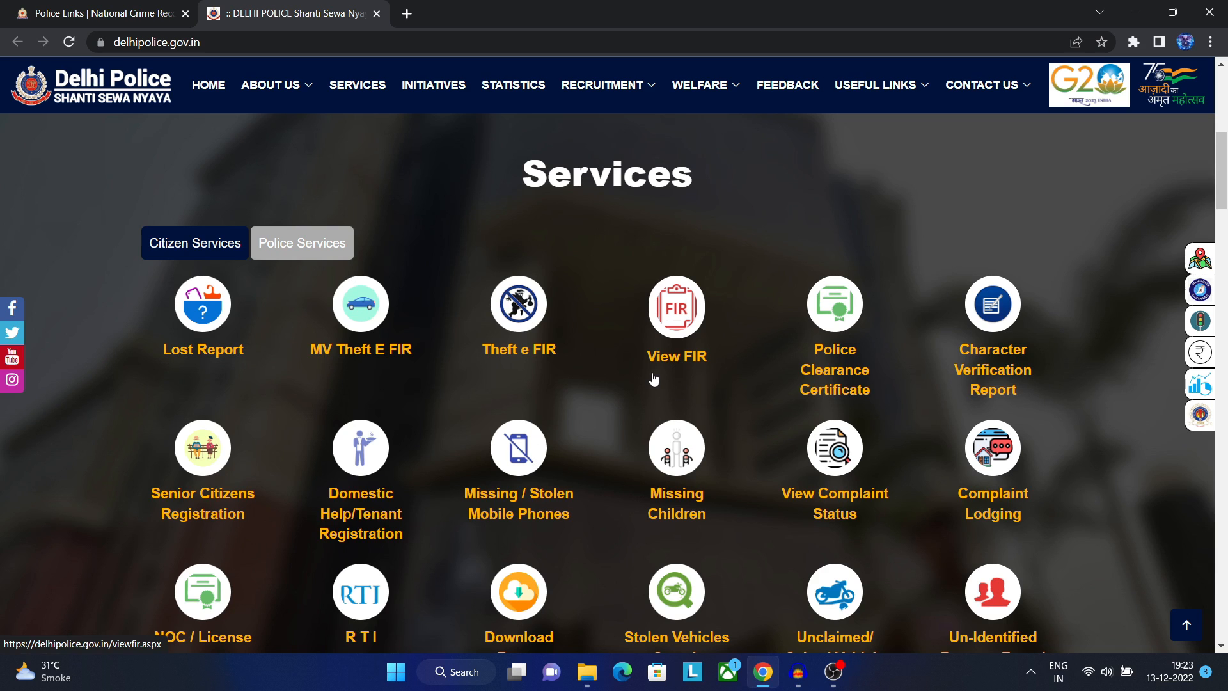
click(201, 312)
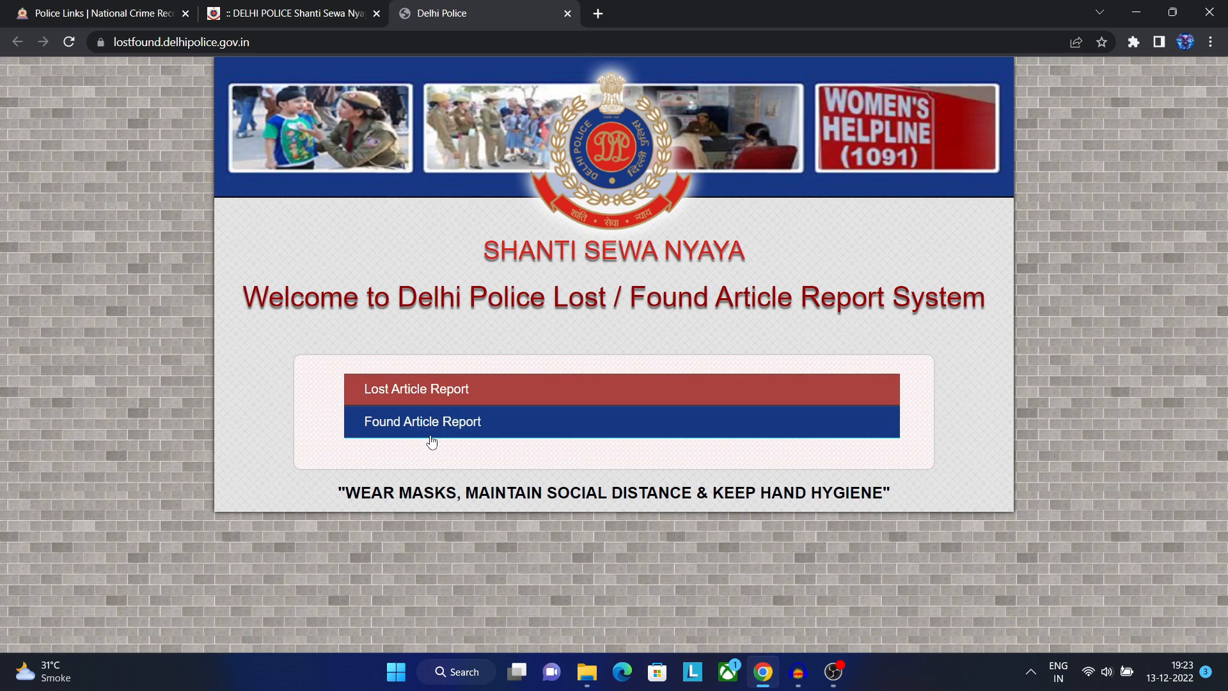
click(439, 397)
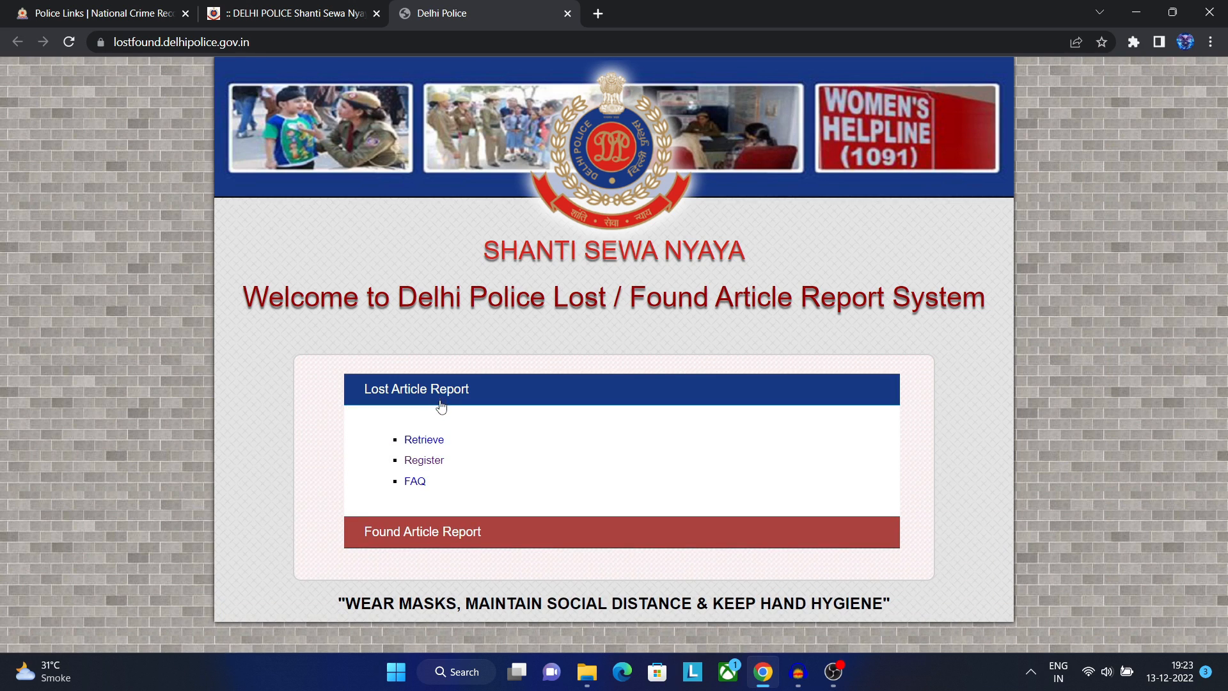
click(425, 462)
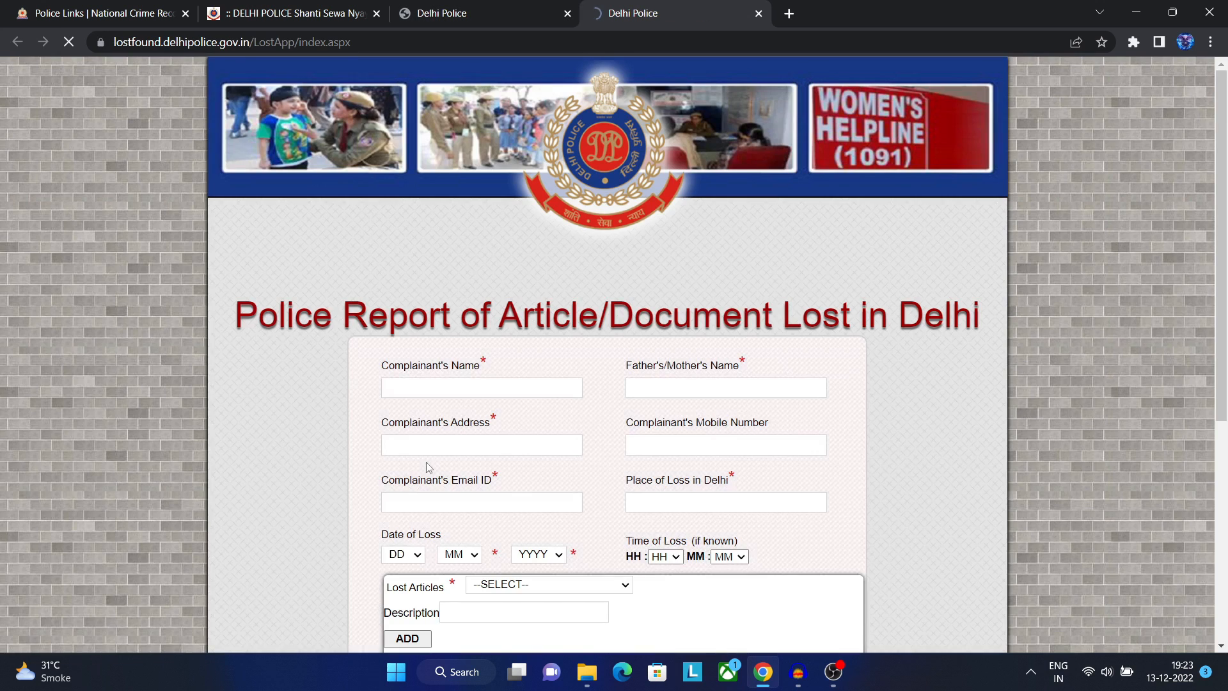
Step: Go through the complainant's name, parent's name, address, mobile, email and place of loss fields without filling them in
scroll(999, 367, down, 1)
click(557, 358)
click(444, 305)
click(674, 308)
click(470, 371)
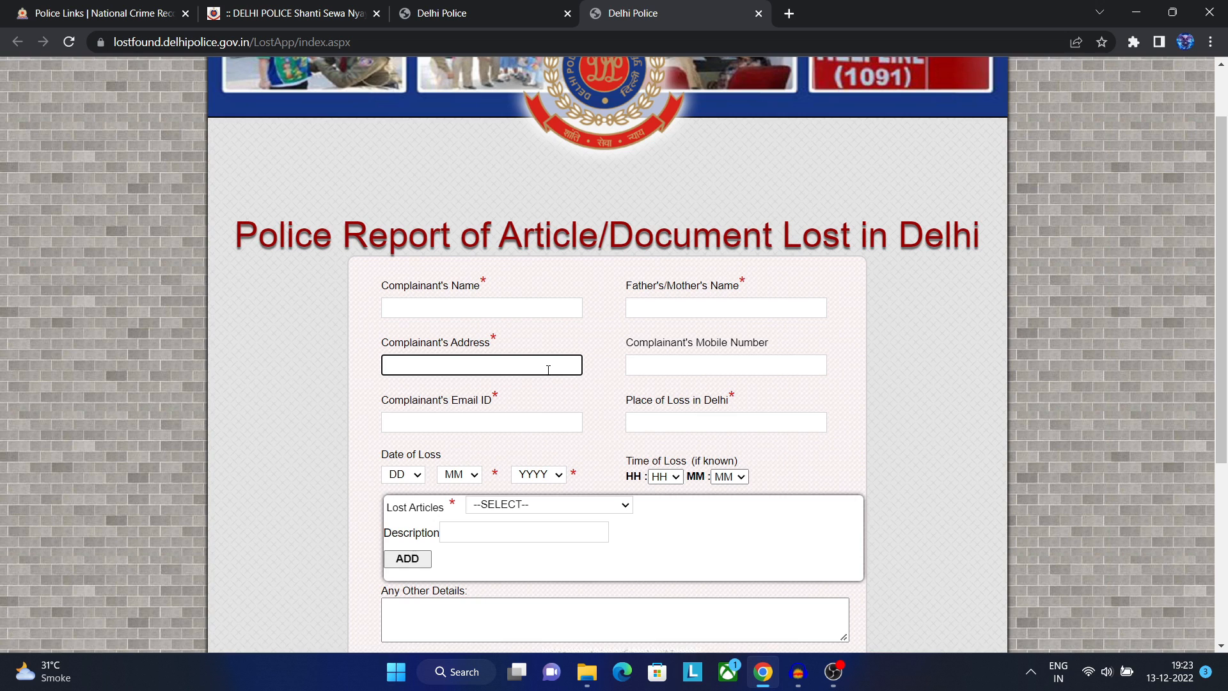
click(674, 371)
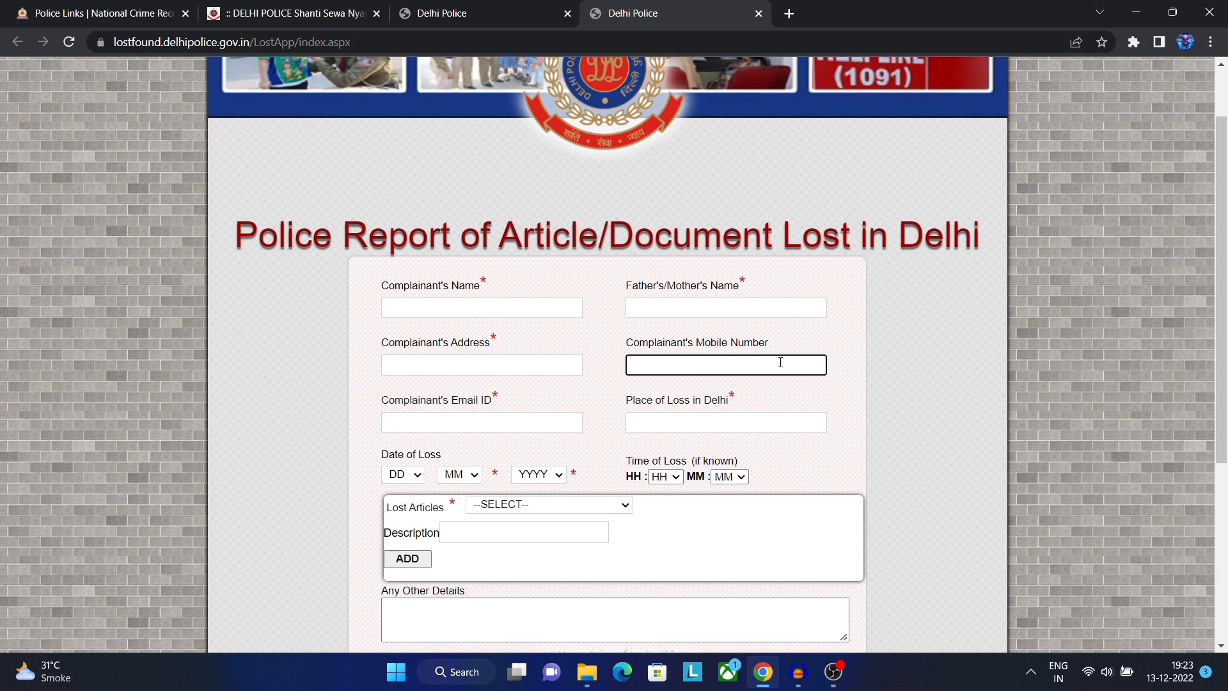
scroll(780, 362, down, 1)
click(494, 344)
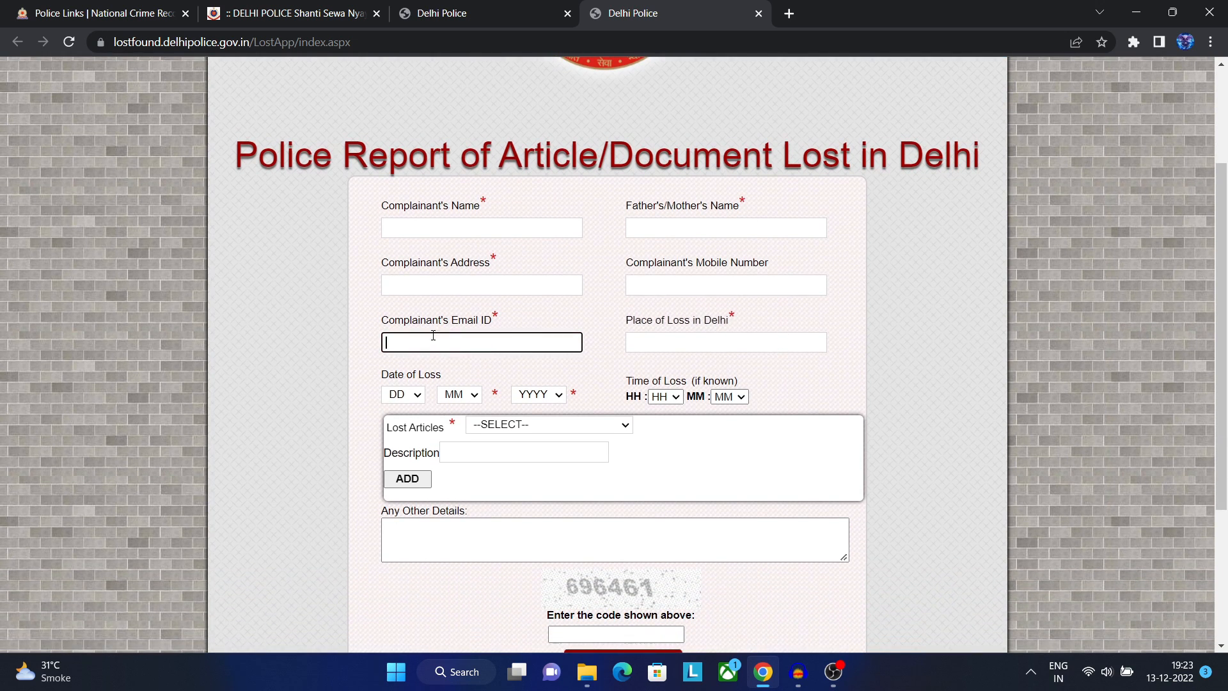
click(700, 339)
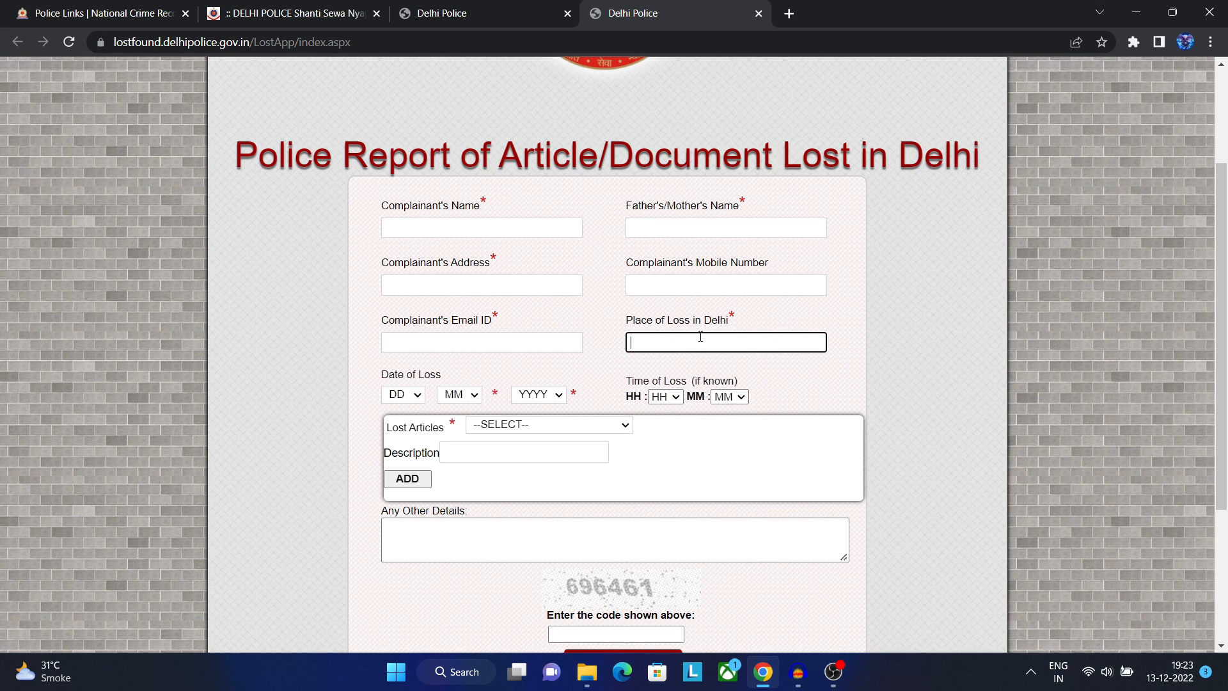
Step: Examine the day, month, year and hour options for the date and time of loss without choosing any
scroll(732, 333, down, 1)
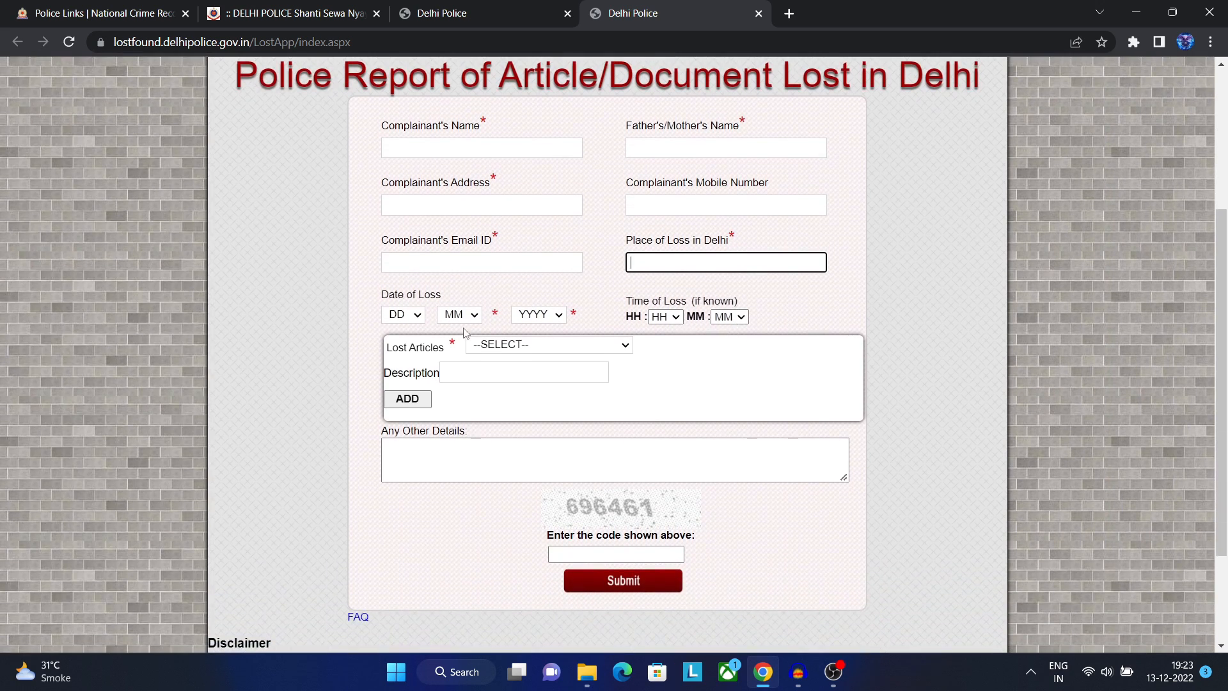
click(422, 315)
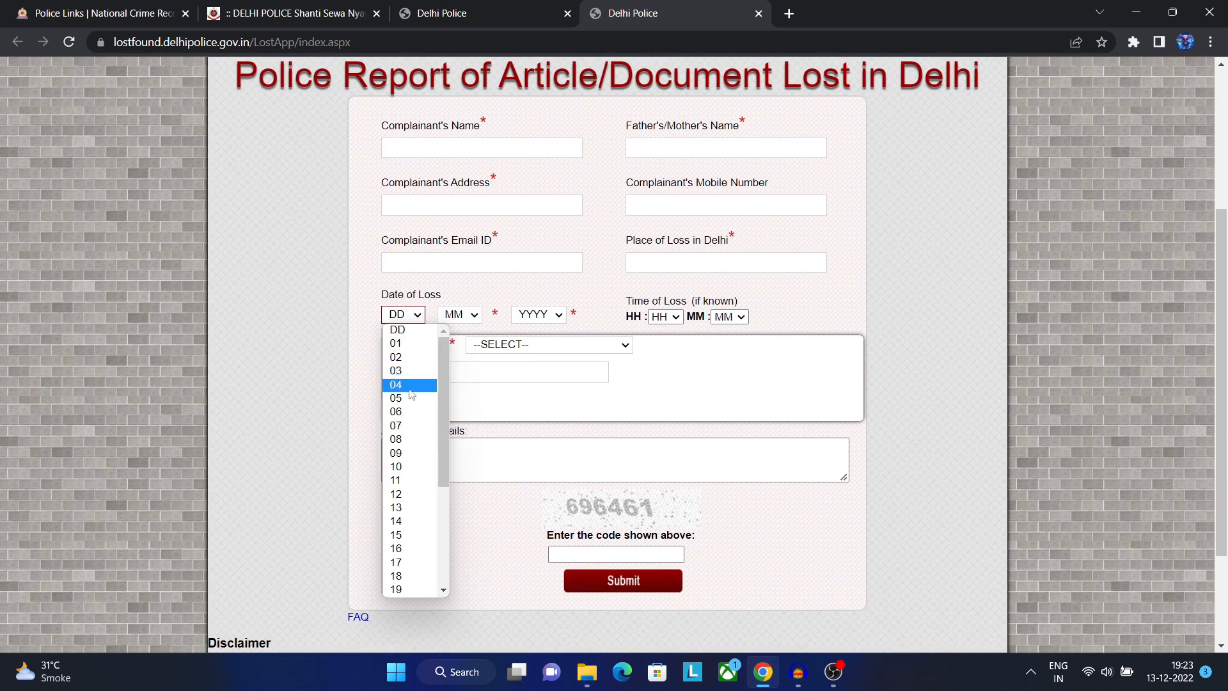
click(459, 315)
click(539, 316)
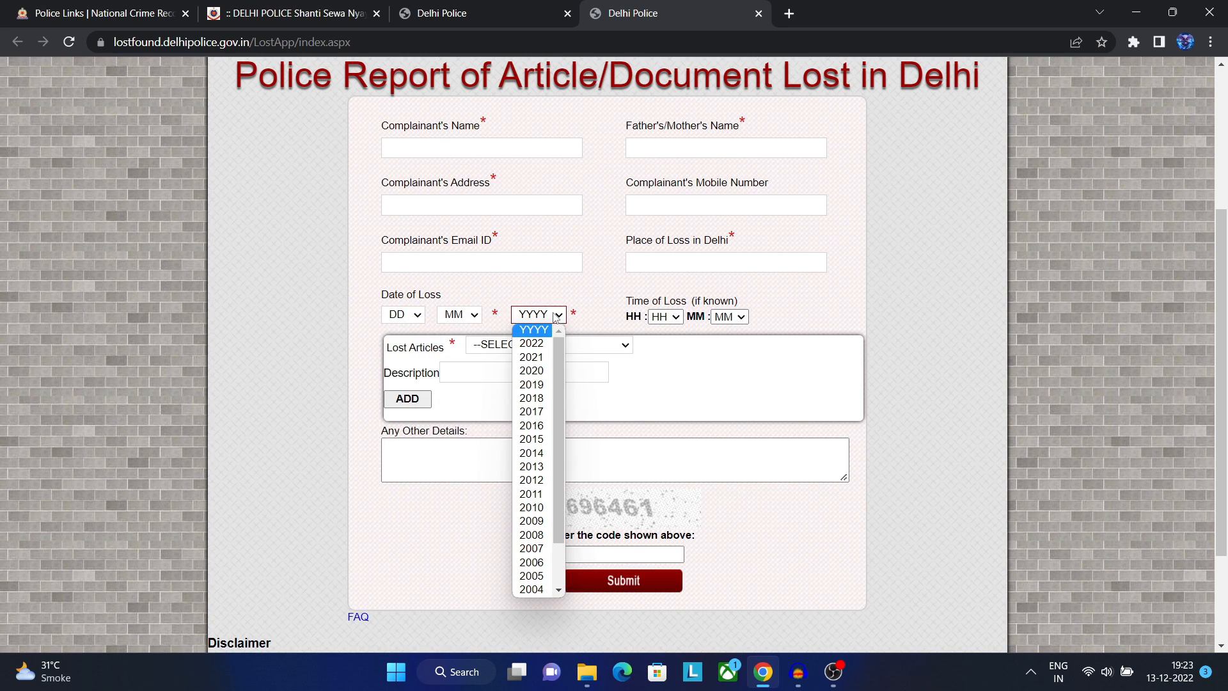
click(587, 298)
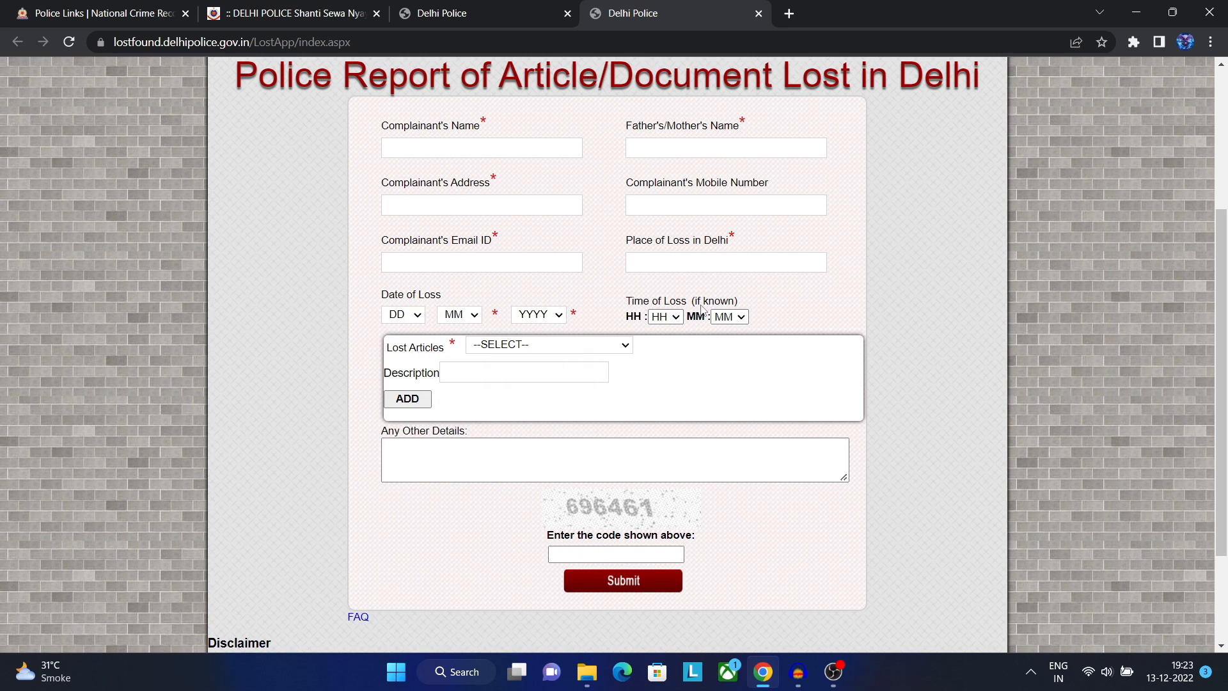
click(665, 317)
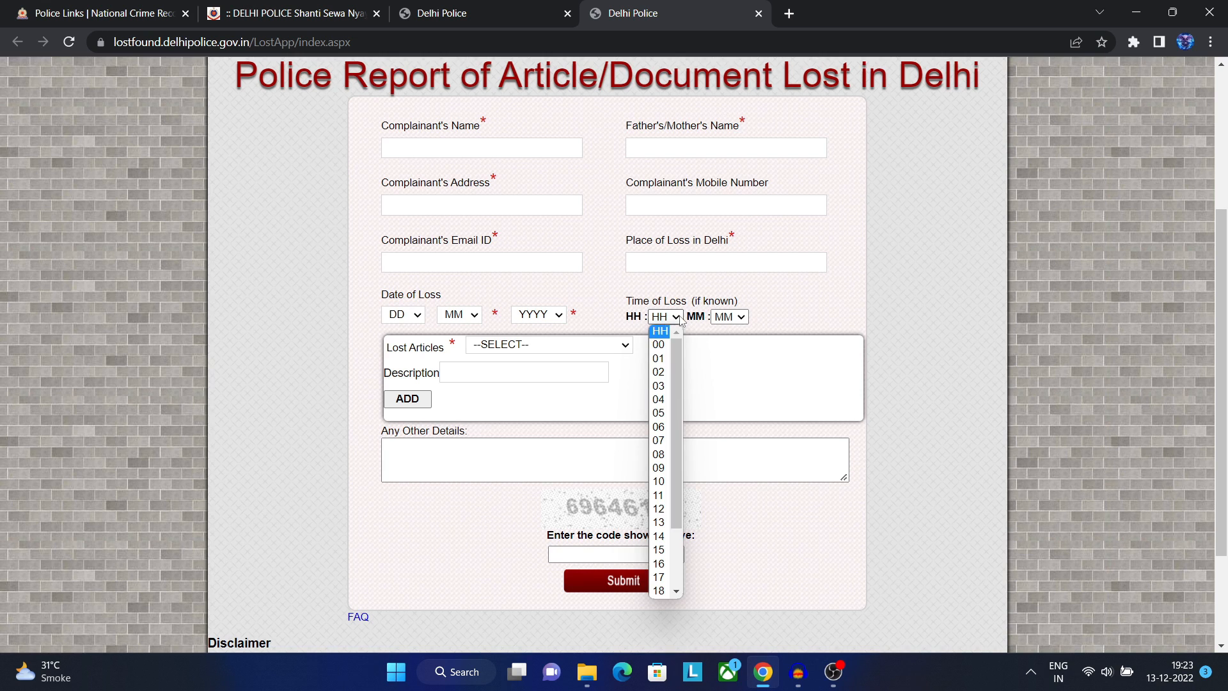
click(769, 300)
Step: Add a lost article of type Others to the report, leaving its name and description blank
scroll(557, 321, down, 2)
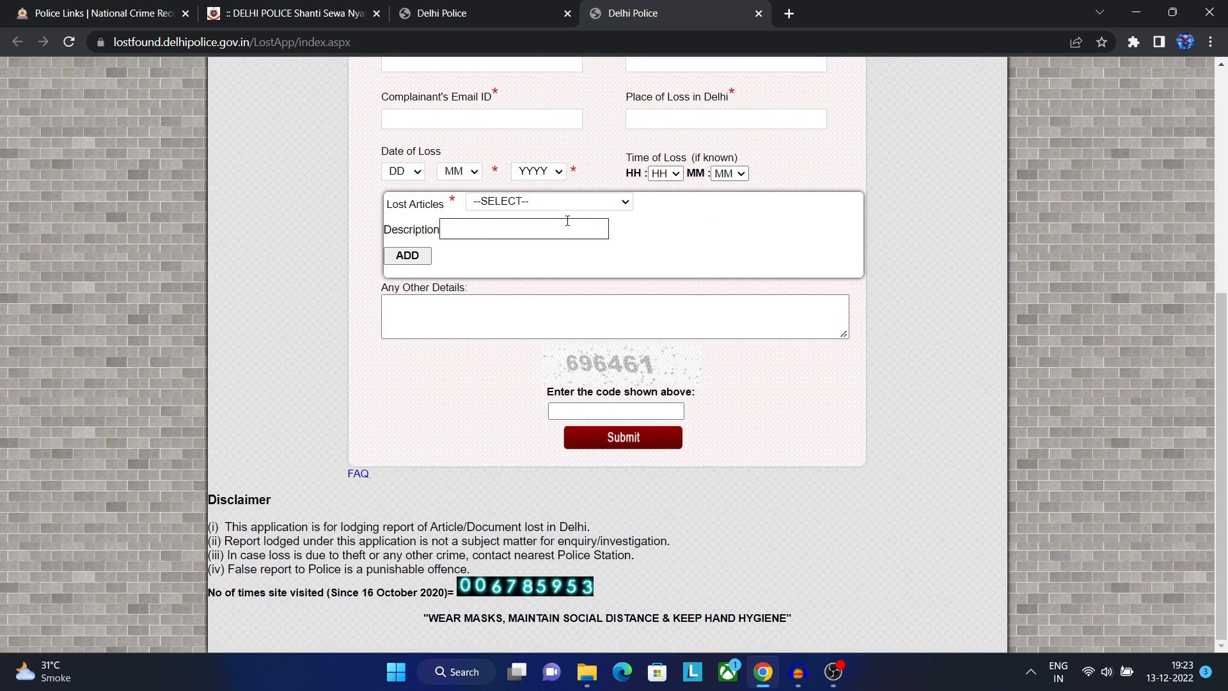
click(618, 205)
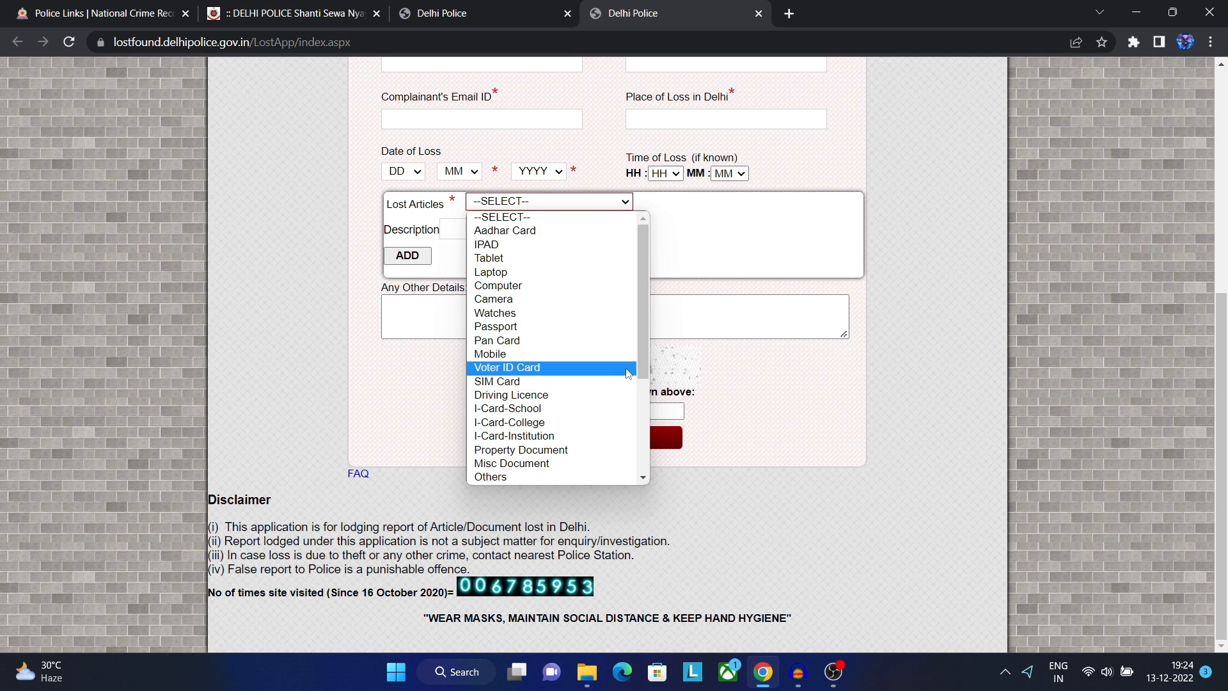
drag(642, 350, 635, 460)
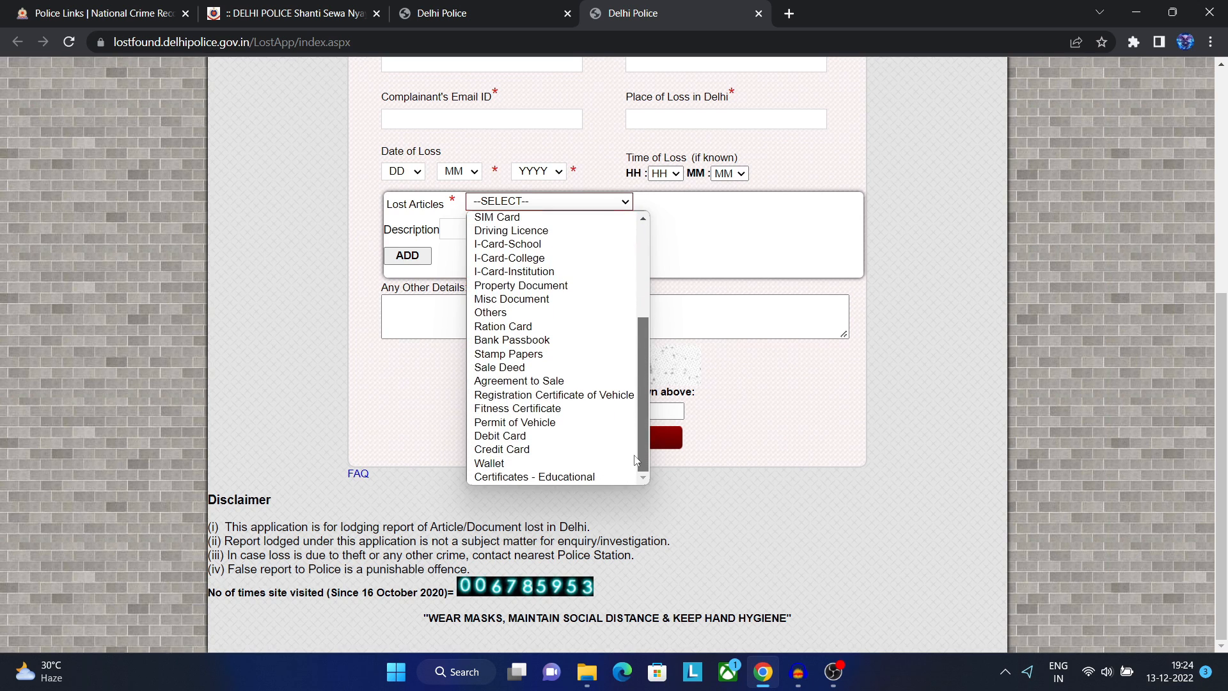
click(490, 312)
click(694, 202)
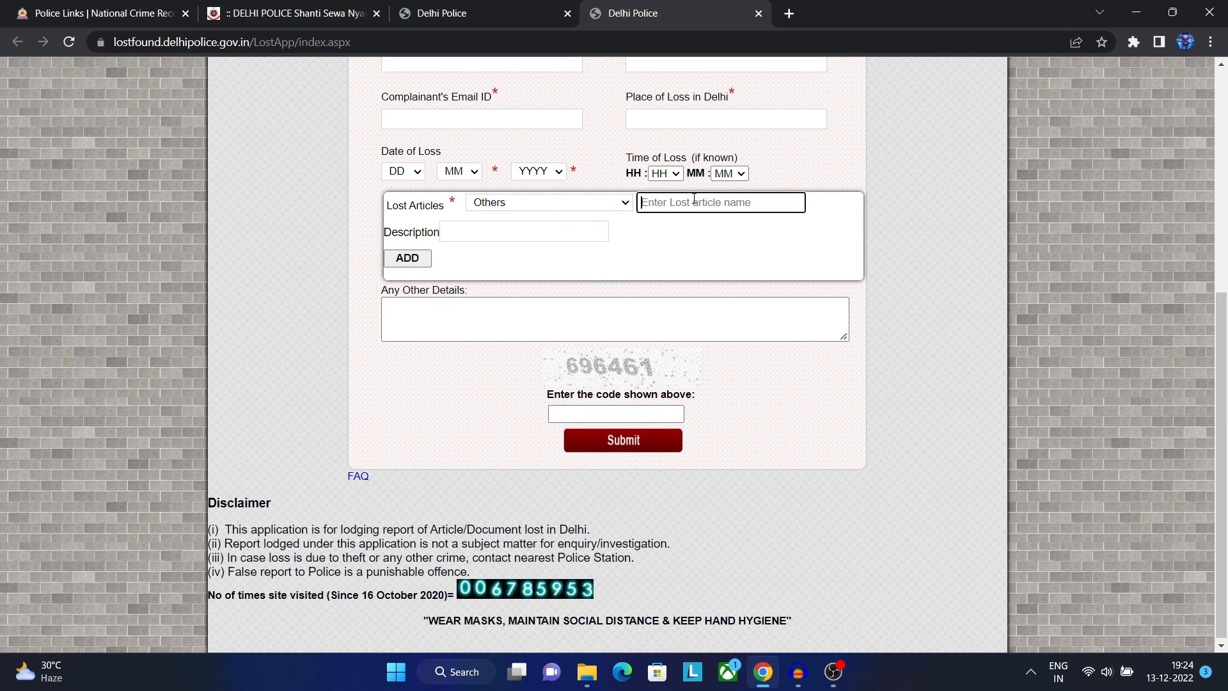
click(509, 230)
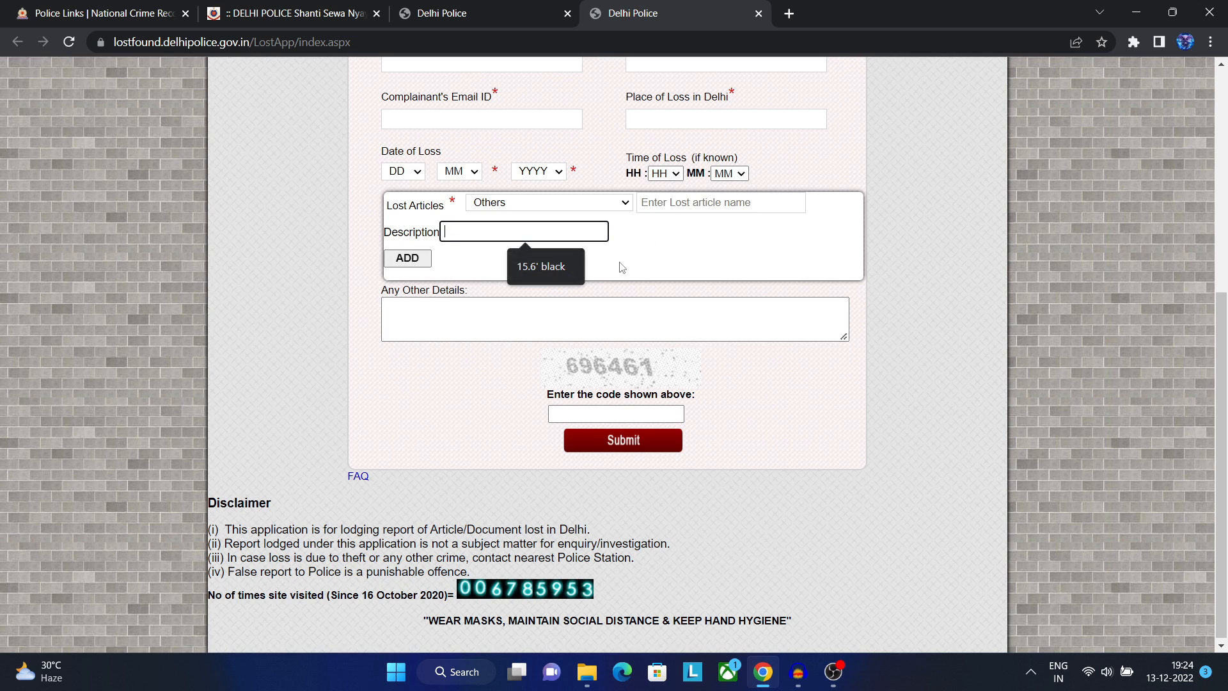
click(406, 259)
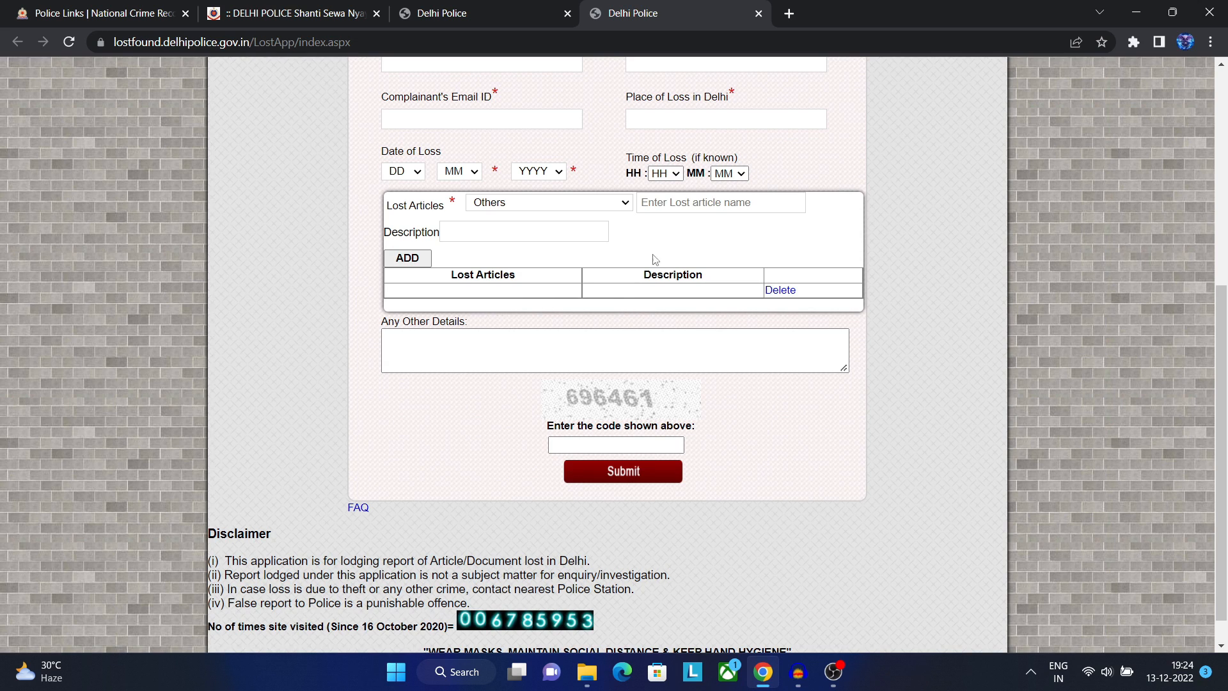
Step: Add a Tablet to the report's lost articles without a description
click(625, 204)
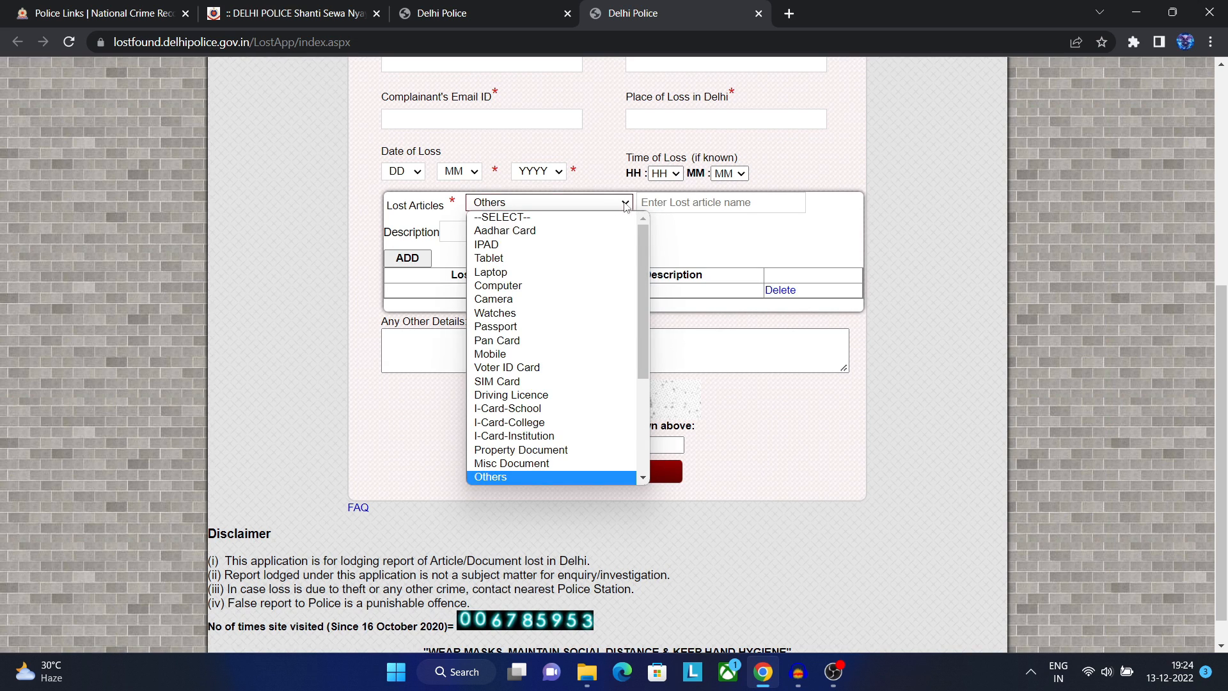
click(551, 258)
click(408, 255)
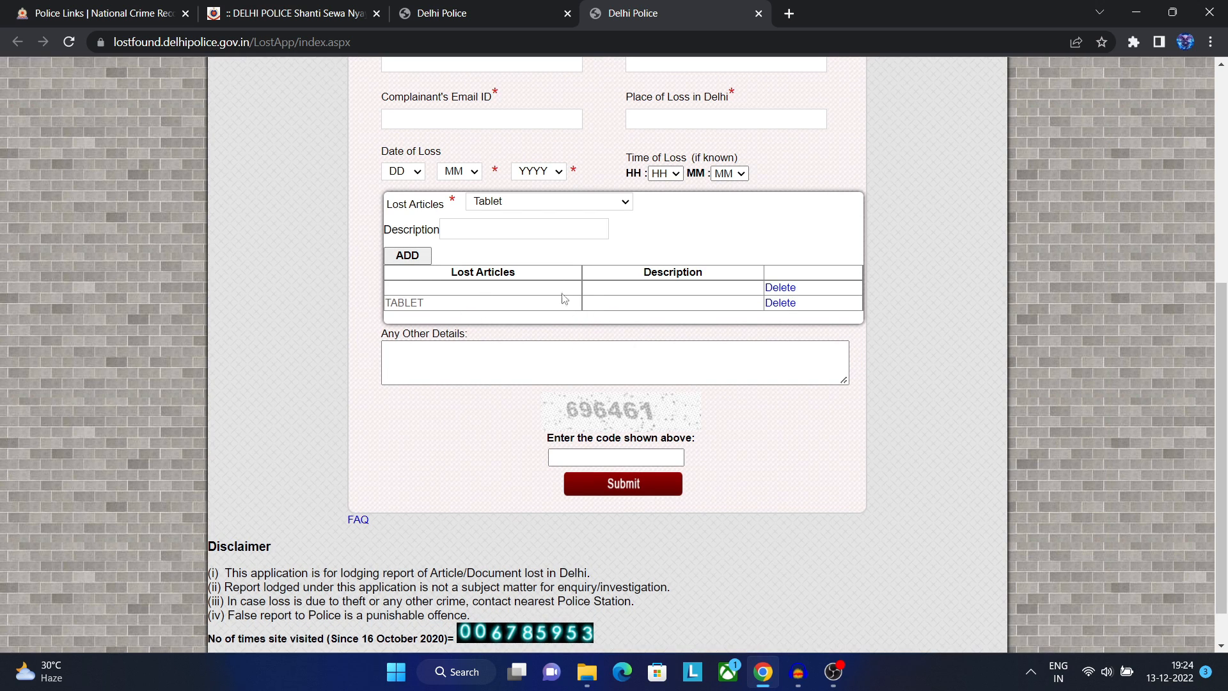
Step: Choose Mobile as the lost article and go through its IMEI number, lost mobile number, lost date and make fields
click(625, 202)
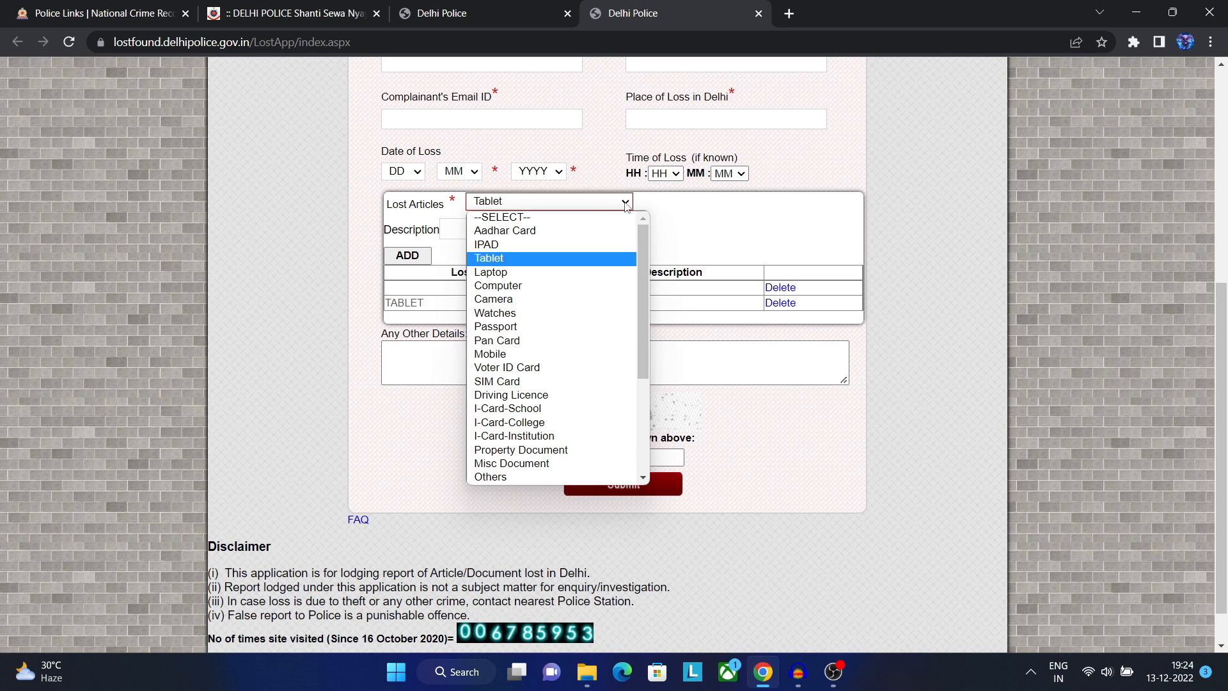
click(567, 355)
click(476, 229)
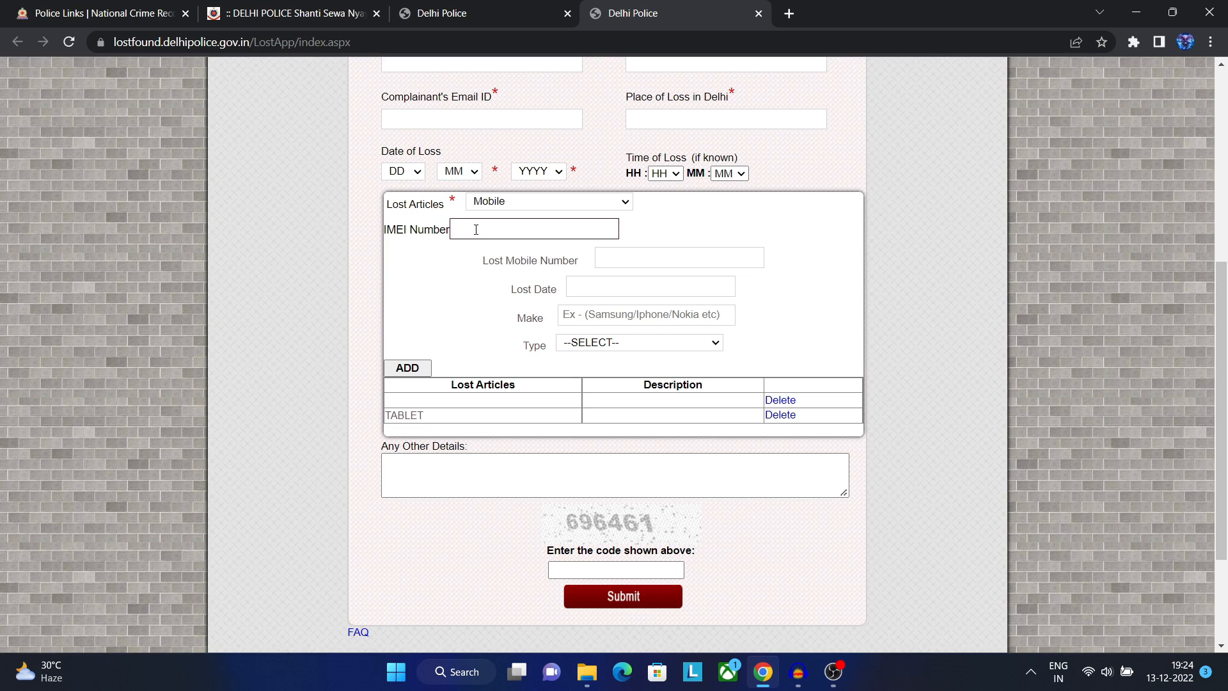
click(809, 244)
click(707, 260)
click(603, 286)
click(601, 319)
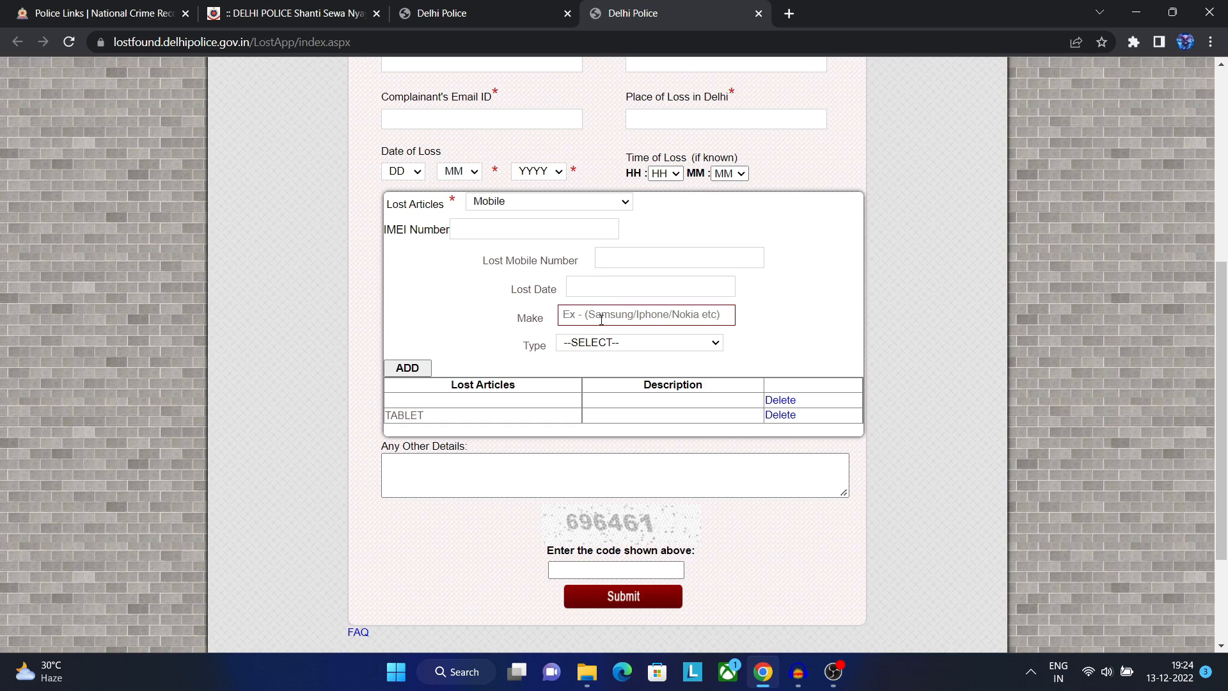
click(724, 319)
Step: Check the mobile's type options and try to add the mobile to the lost articles with its details left blank
click(690, 347)
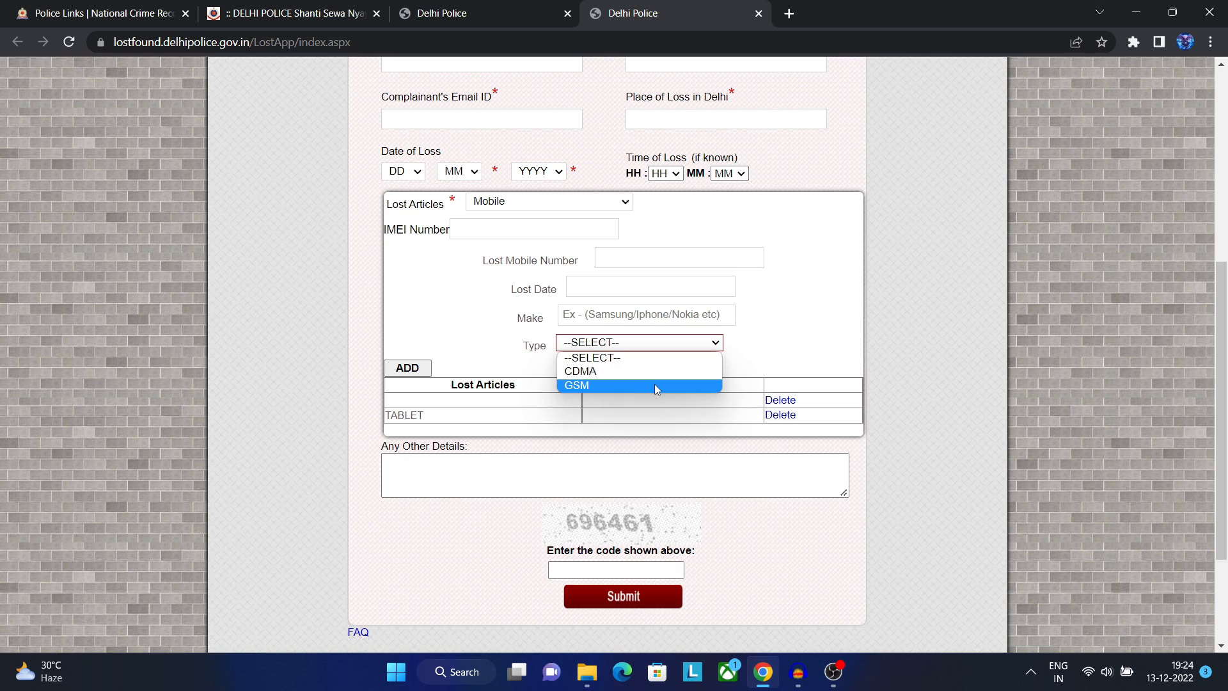
click(796, 321)
click(420, 371)
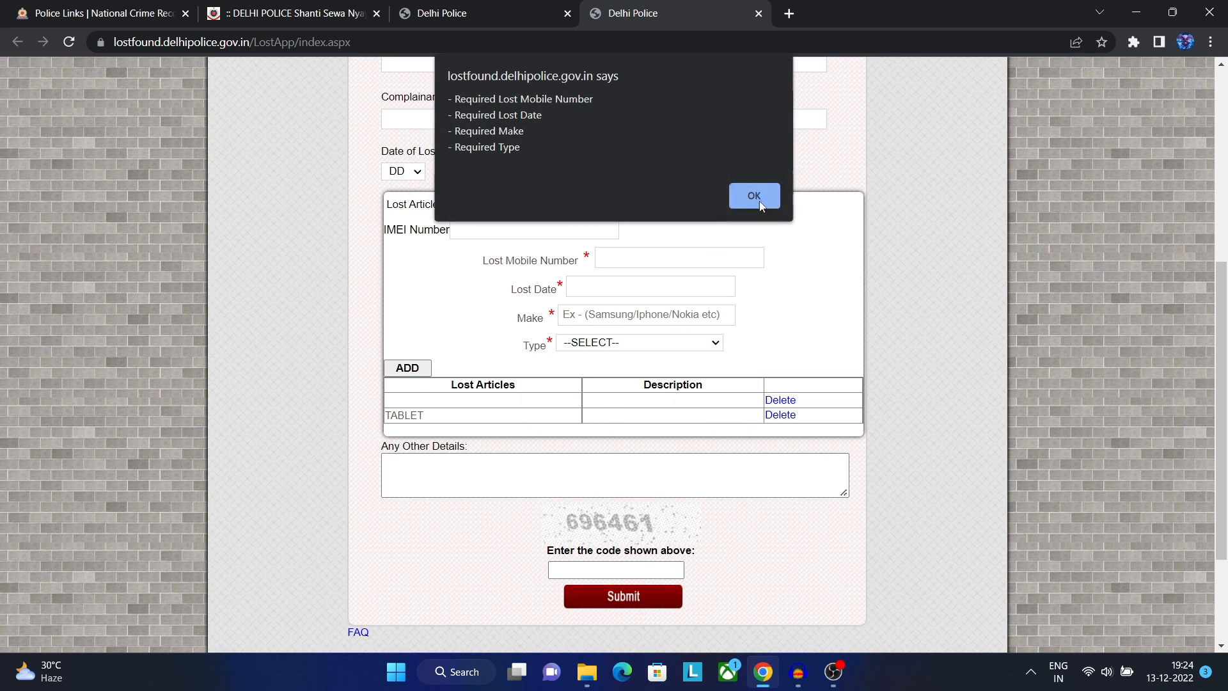
Step: Add a Camera to the lost articles without a description and go through the other details and verification code fields
click(753, 197)
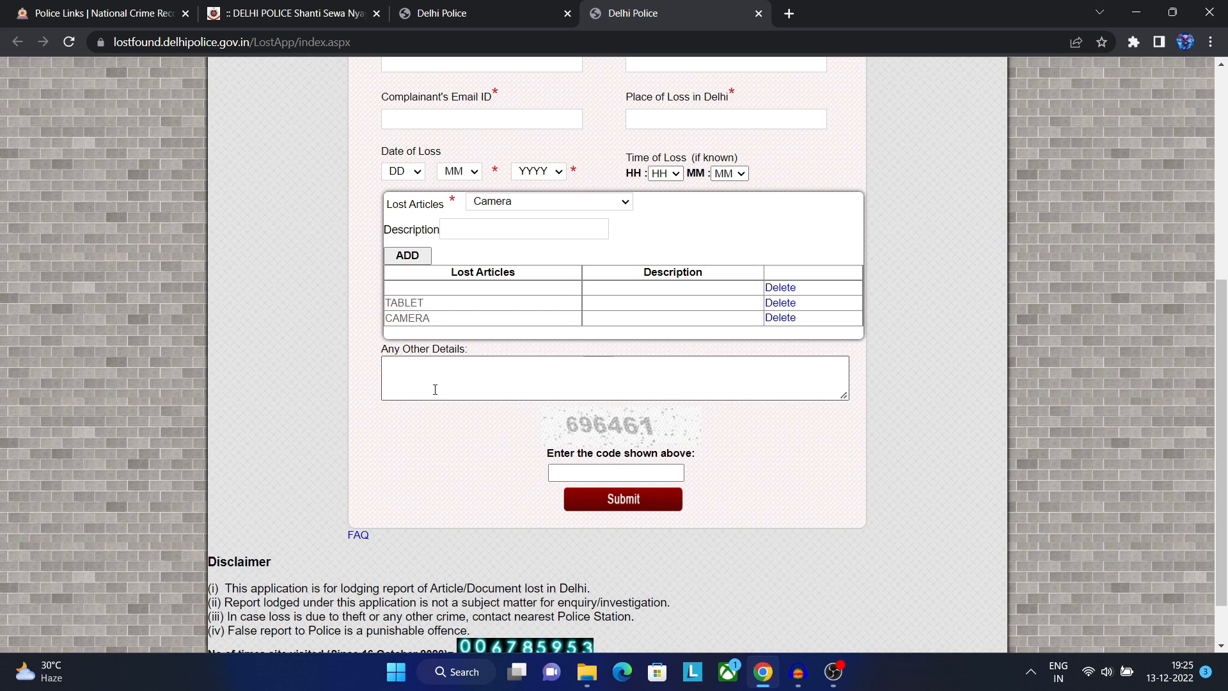
click(434, 386)
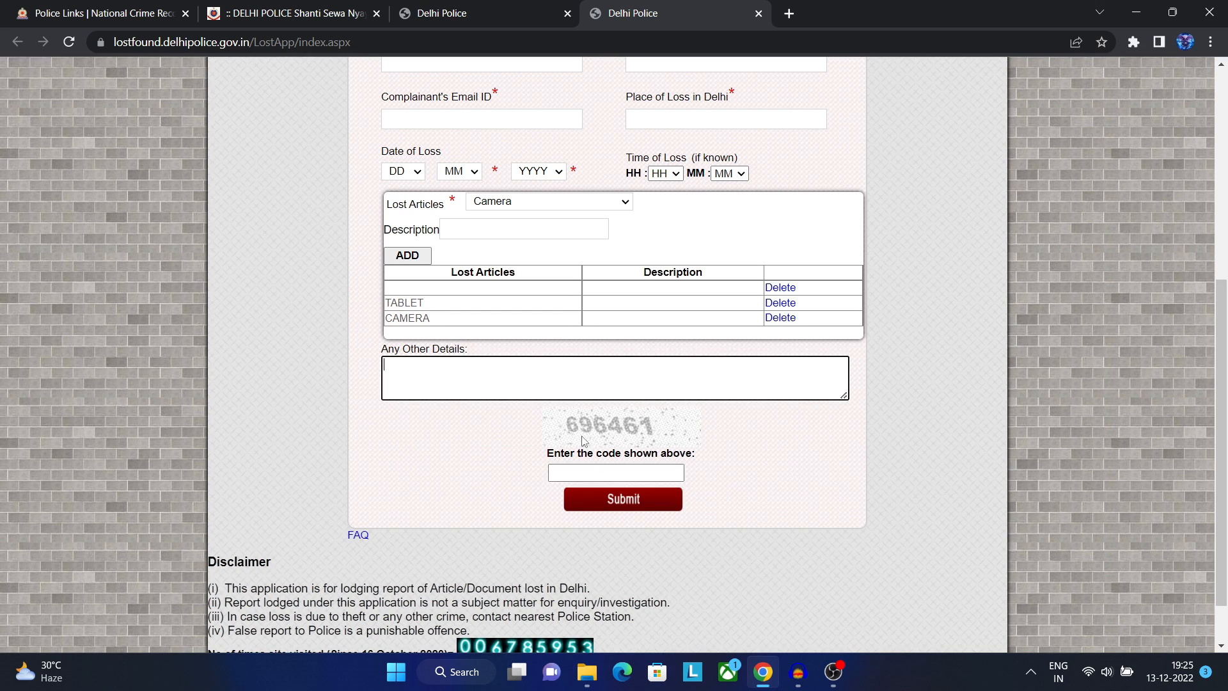
click(607, 473)
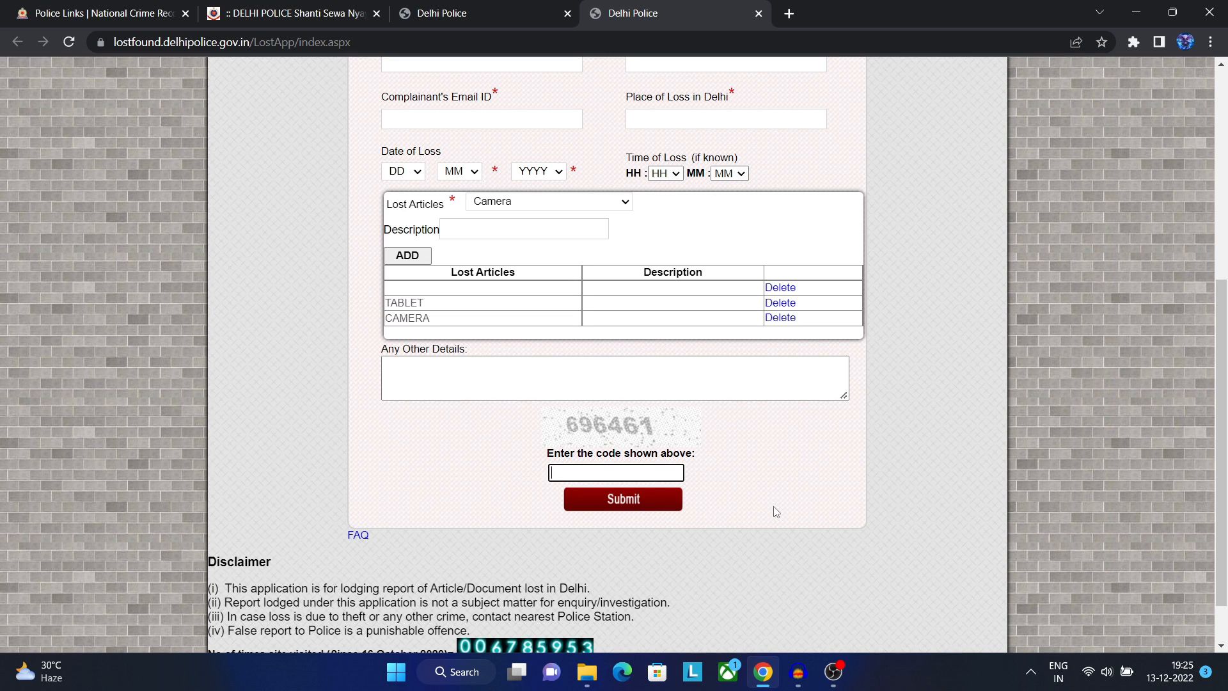
Step: Review the complainant, contact and loss fields of the lost article report, including the complainant's mobile number
scroll(776, 512, up, 6)
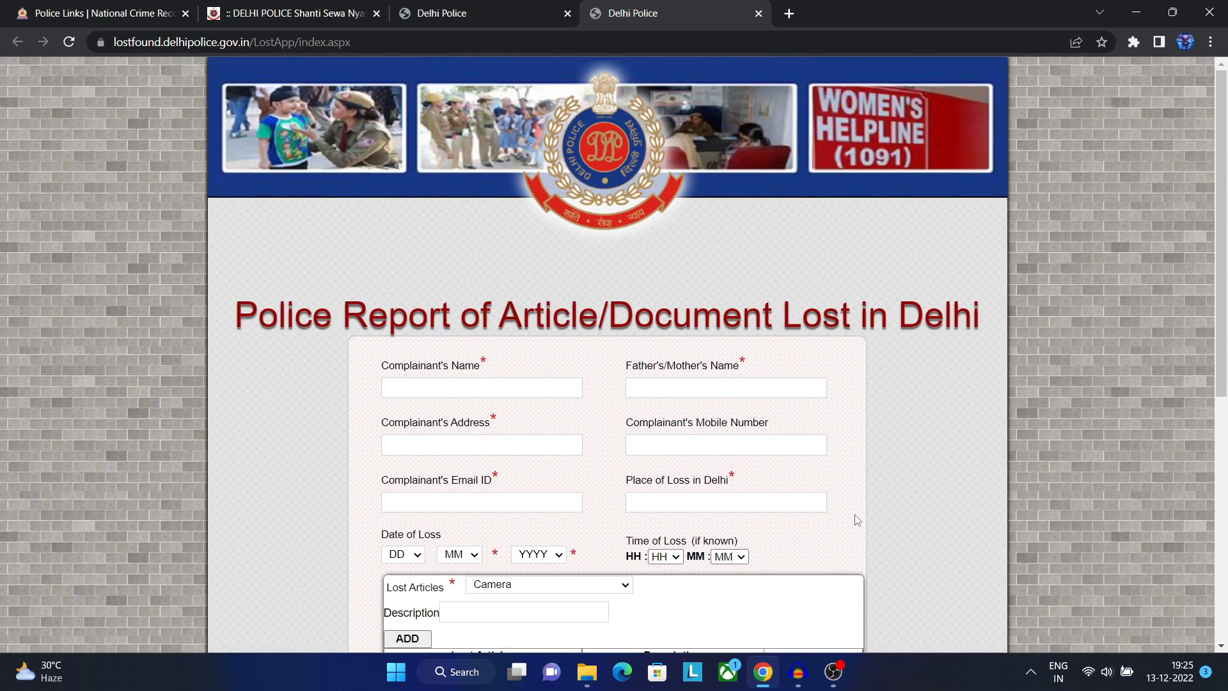
click(747, 454)
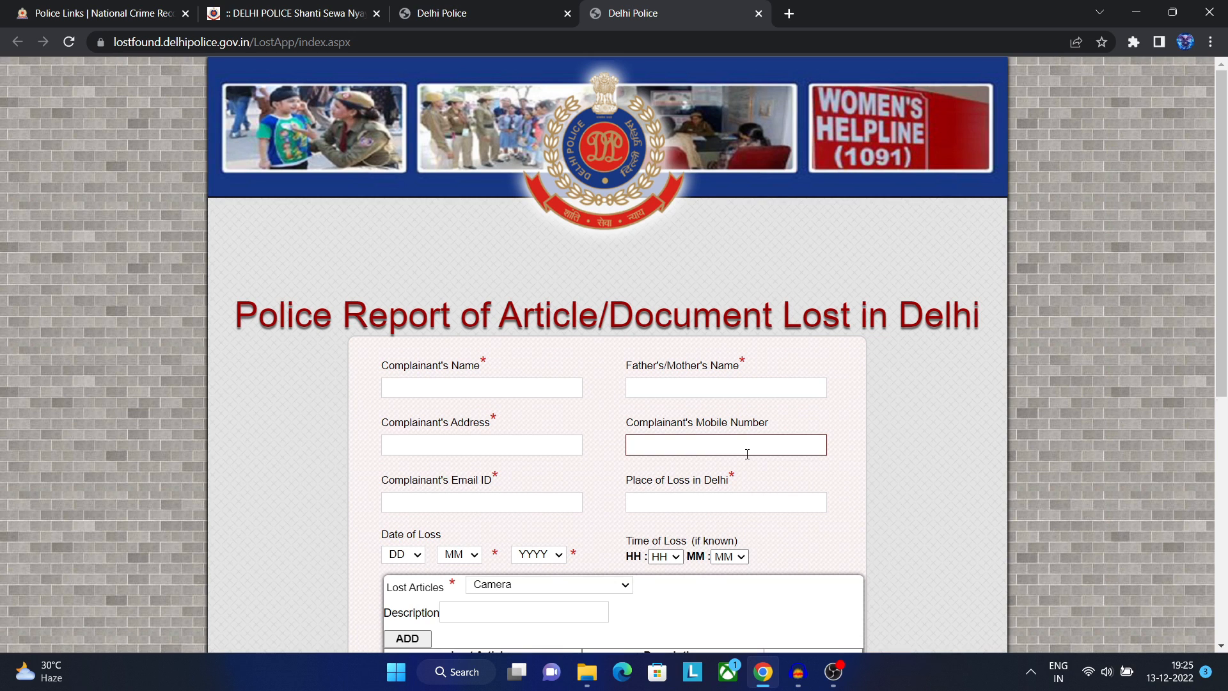
scroll(747, 453, down, 1)
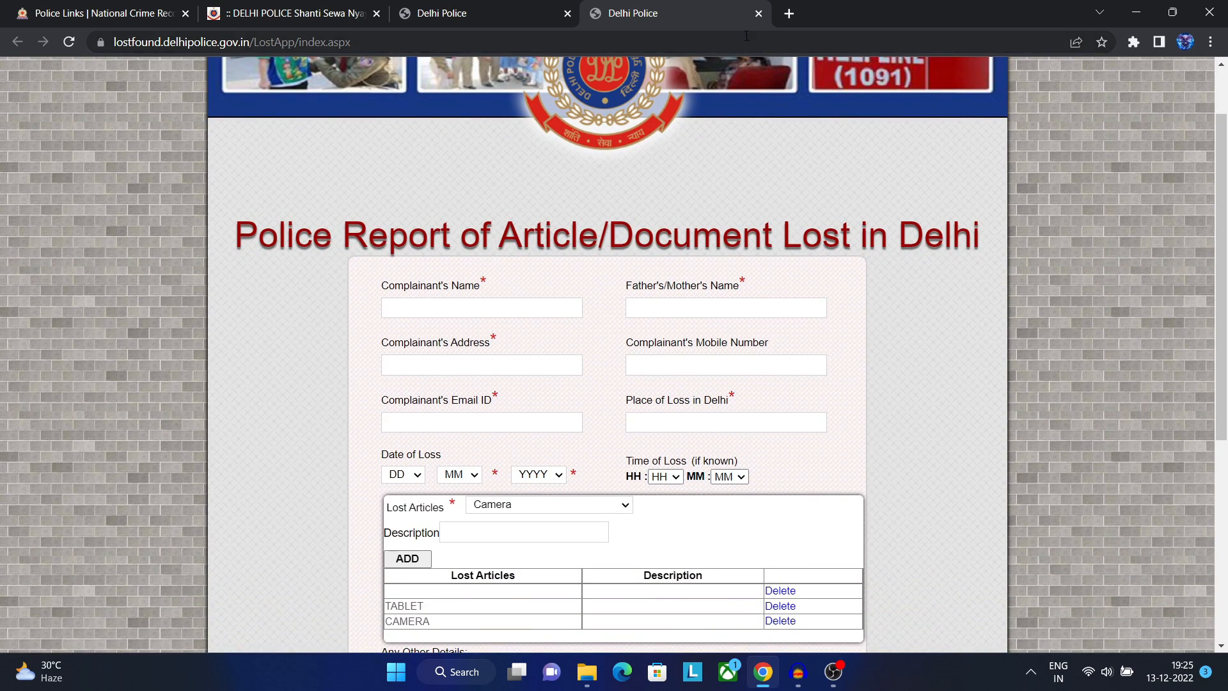